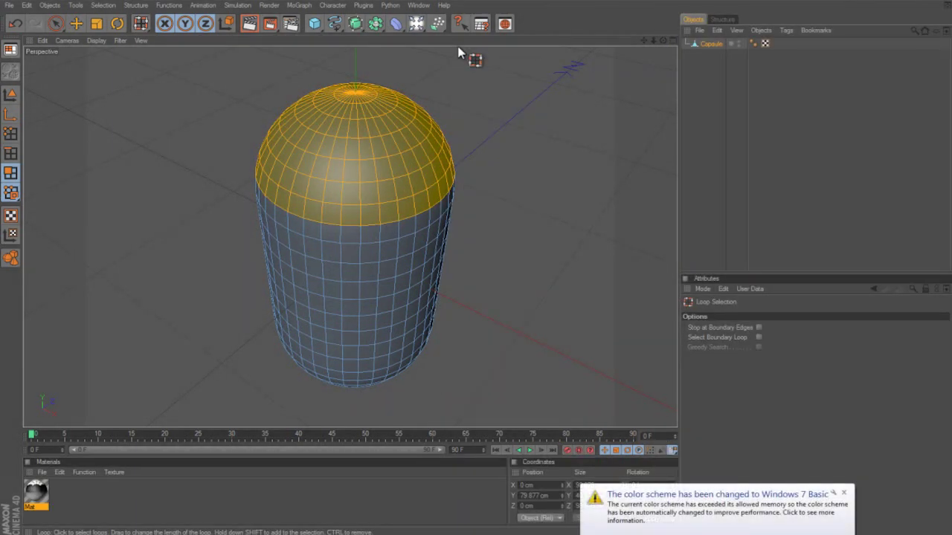
pyautogui.press('u')
pyautogui.press('u')
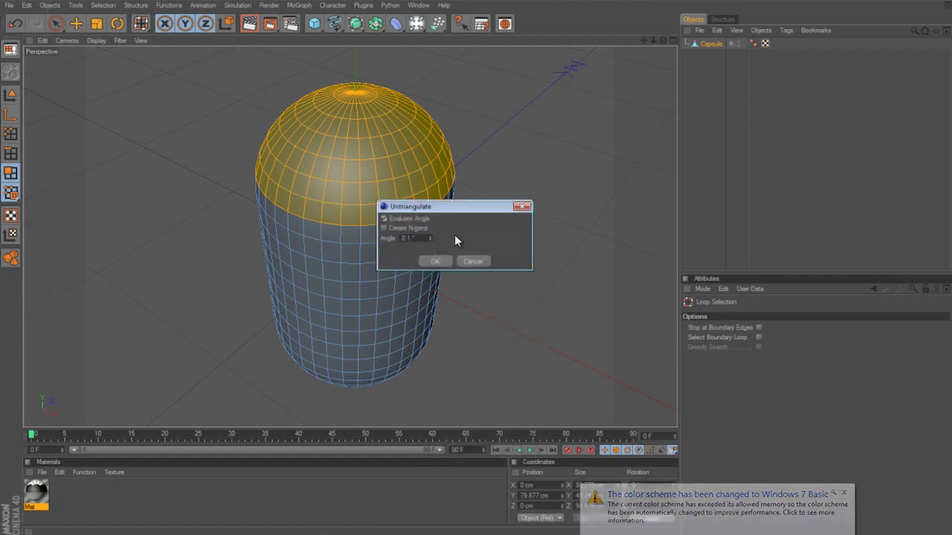
pyautogui.click(525, 207)
# Step: Grow the polygon selection downward from the top dome until it covers the capsule's upper half
pyautogui.press('u')
pyautogui.press('y')
pyautogui.press('u')
pyautogui.press('y')
pyautogui.press('u')
pyautogui.press('y')
pyautogui.press('u')
pyautogui.press('y')
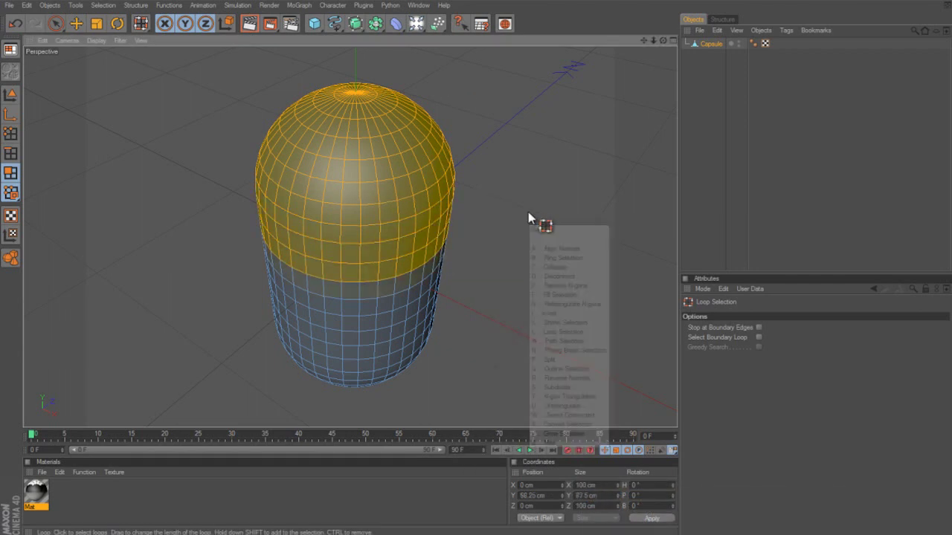
pyautogui.keyDown('alt'); pyautogui.moveTo(476, 287); pyautogui.dragTo(573, 163); pyautogui.keyUp('alt')
pyautogui.press('u')
pyautogui.press('u')
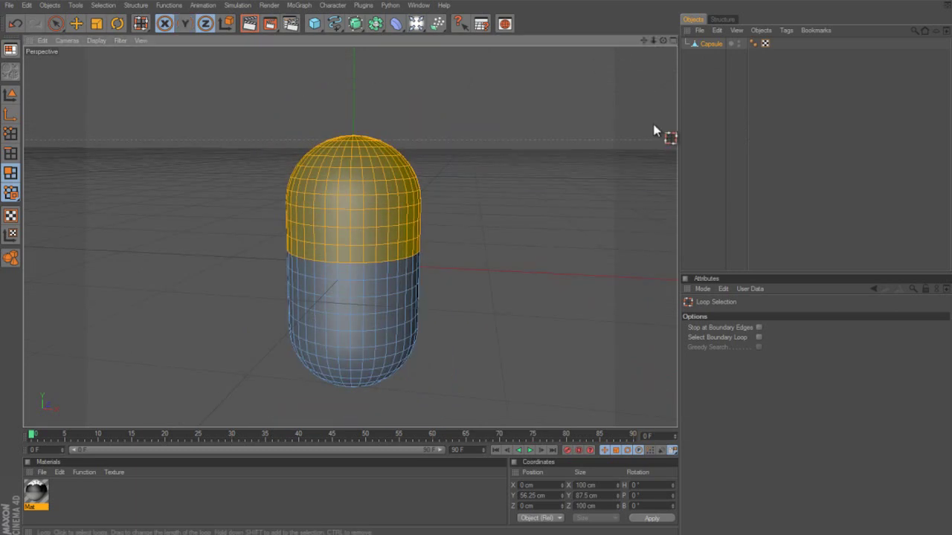
pyautogui.click(653, 126)
# Step: Delete the selected upper half of the capsule to leave an open bowl
pyautogui.press('i')
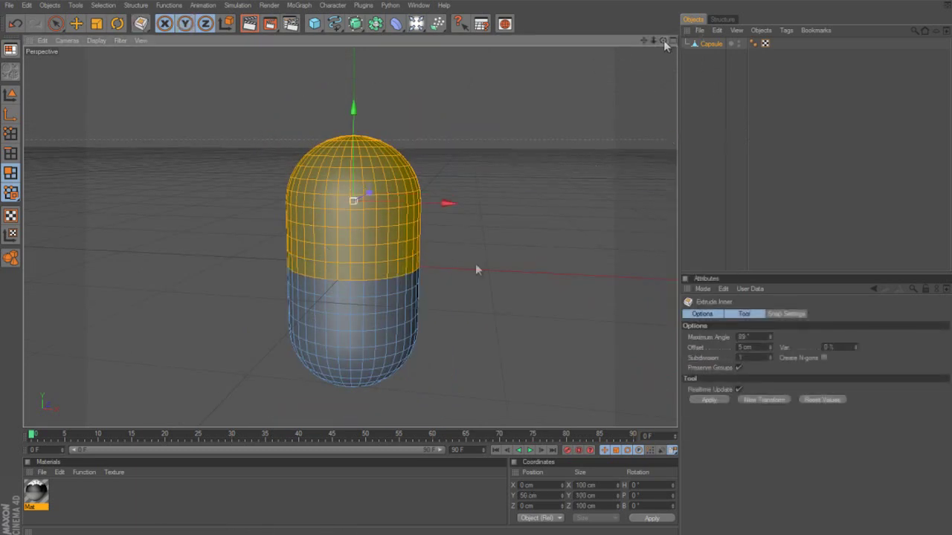
pyautogui.moveTo(664, 43); pyautogui.dragTo(646, 54)
pyautogui.press('Delete')
pyautogui.hotkey('ctrl', 'z')
pyautogui.click(709, 45)
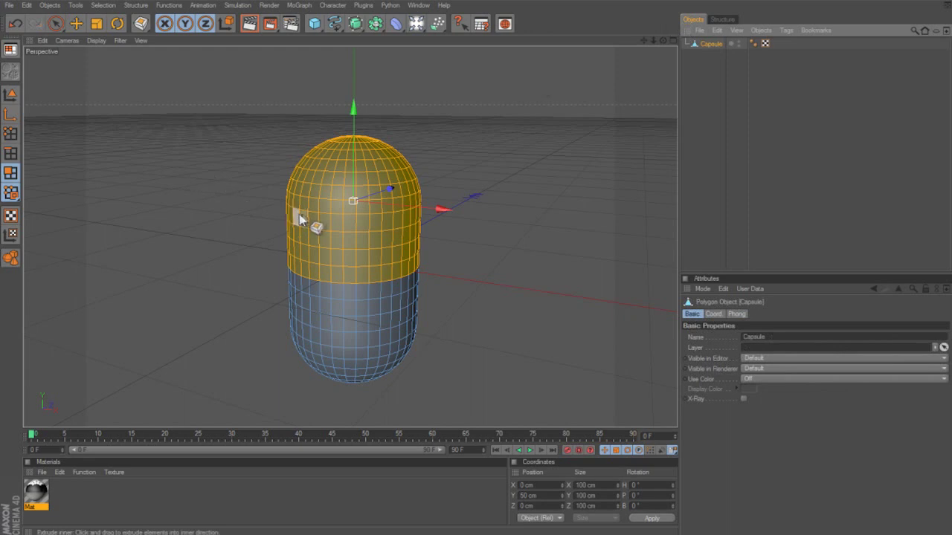
pyautogui.press('Delete')
pyautogui.moveTo(663, 41); pyautogui.dragTo(476, 268)
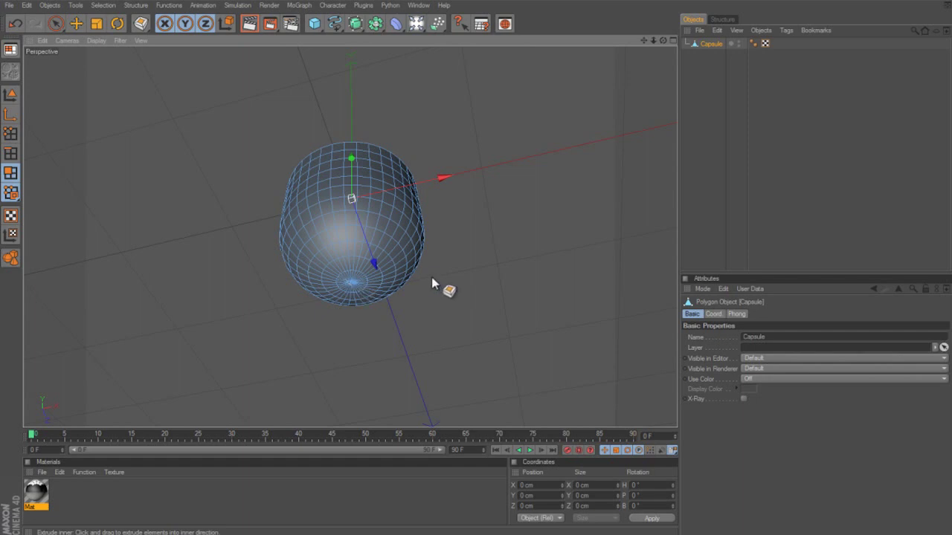
# Step: Select the small cap of faces at the bowl's underside, extrude it 5 cm and pull it down into a long stem
pyautogui.press('u')
pyautogui.press('l')
pyautogui.click(356, 288)
pyautogui.moveTo(663, 41); pyautogui.dragTo(477, 262)
pyautogui.press('e')
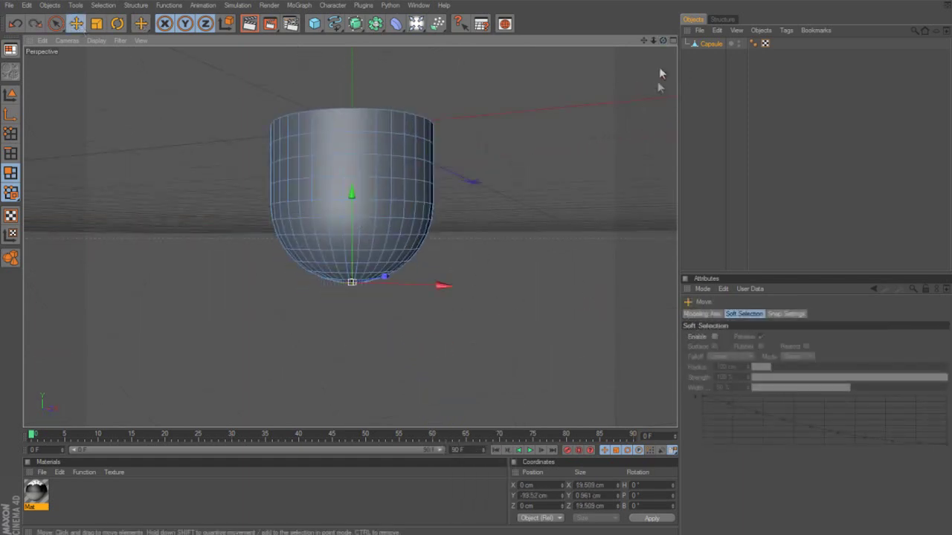
pyautogui.moveTo(663, 41); pyautogui.dragTo(476, 266)
pyautogui.rightClick(347, 292)
pyautogui.click(364, 313)
pyautogui.click(701, 442)
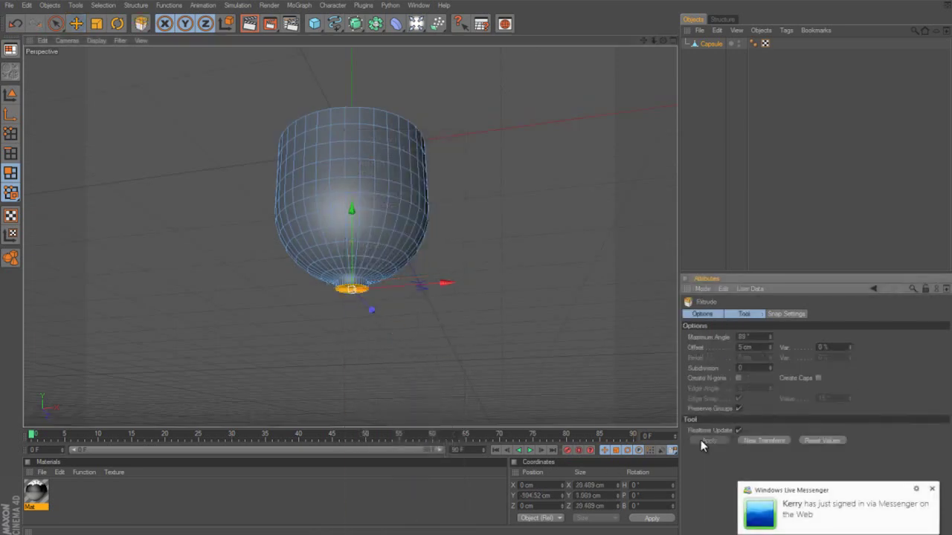
pyautogui.moveTo(353, 246); pyautogui.dragTo(353, 324)
pyautogui.moveTo(664, 41); pyautogui.dragTo(477, 269)
pyautogui.scroll(-5, 555, 213)
pyautogui.click(554, 245)
pyautogui.scroll(10, 557, 245)
pyautogui.scroll(-5, 557, 245)
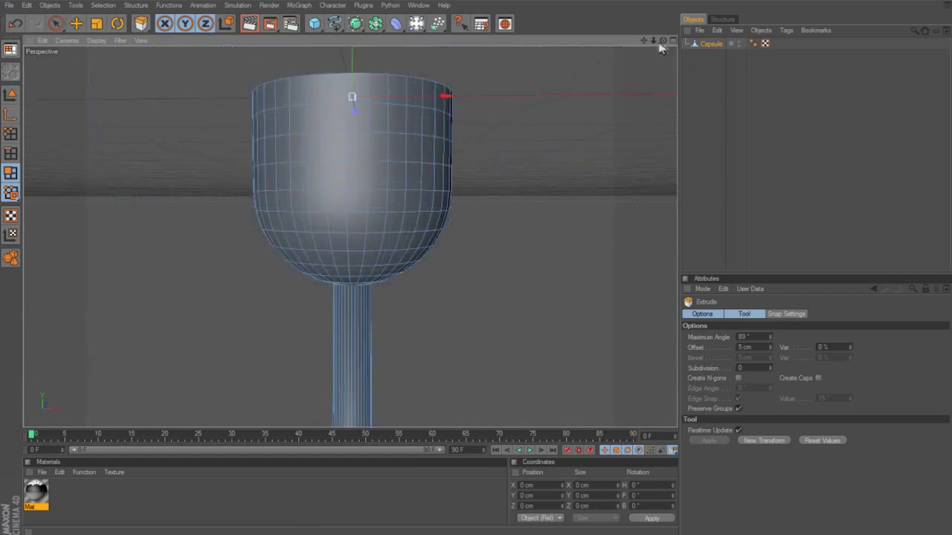
# Step: Raise the whole glass object by setting its Y position to 200 cm
pyautogui.moveTo(664, 41); pyautogui.dragTo(477, 267)
pyautogui.scroll(-3, 560, 219)
pyautogui.click(711, 44)
pyautogui.click(76, 24)
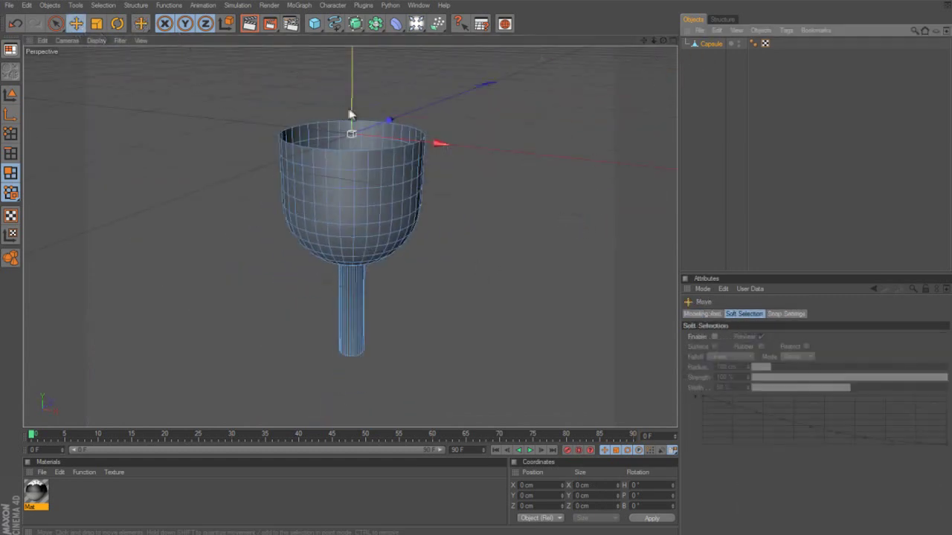
pyautogui.click(352, 114)
pyautogui.click(11, 94)
pyautogui.scroll(-3, 368, 119)
pyautogui.moveTo(533, 496); pyautogui.dragTo(442, 496)
pyautogui.write('100')
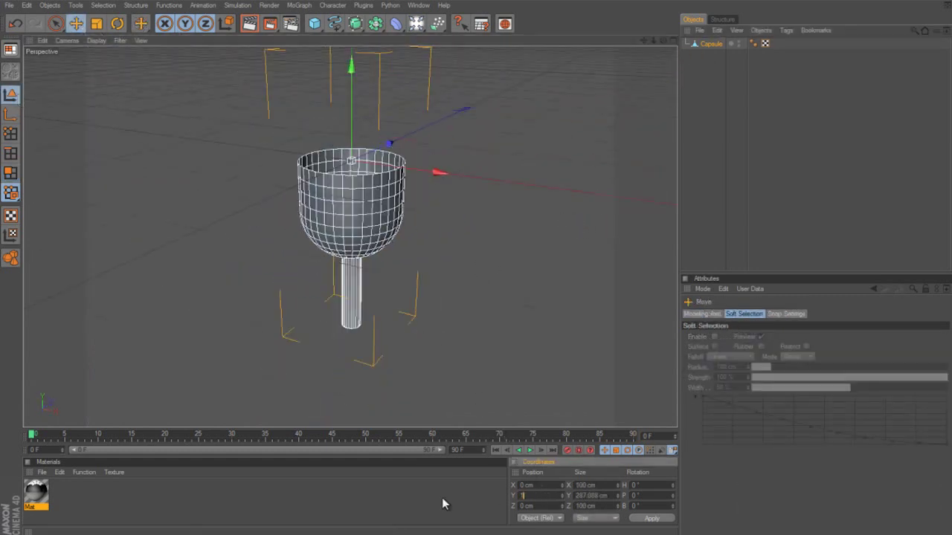
pyautogui.press('Return')
pyautogui.scroll(-3, 516, 220)
pyautogui.moveTo(539, 496); pyautogui.dragTo(387, 492)
pyautogui.write('200')
pyautogui.press('Return')
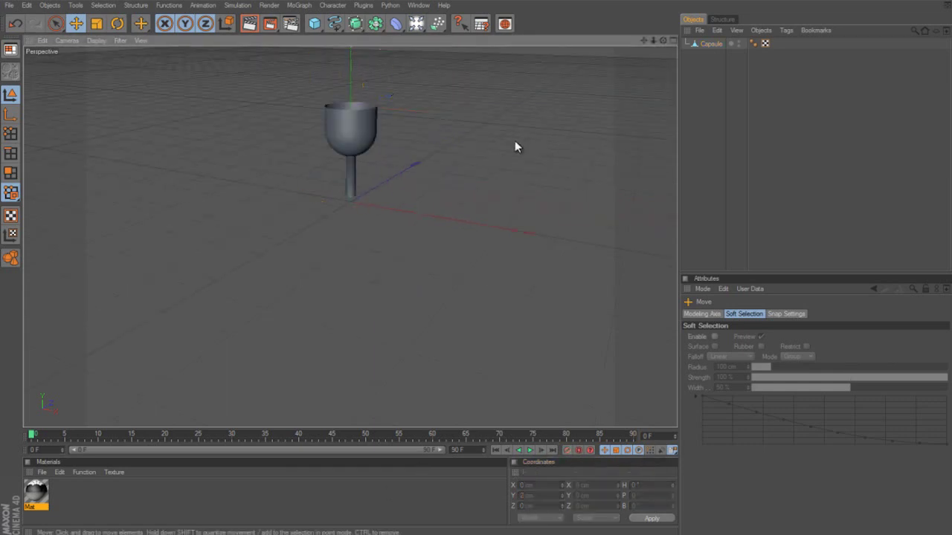
# Step: Select the faces at the stem's lower end and move them down to Y -200 cm
pyautogui.moveTo(513, 144)
pyautogui.keyDown('alt'); pyautogui.mouseDown(button='right')
pyautogui.moveTo(476, 268)
pyautogui.moveTo(561, 150)
pyautogui.moveTo(478, 268)
pyautogui.mouseUp(button='right'); pyautogui.keyUp('alt')
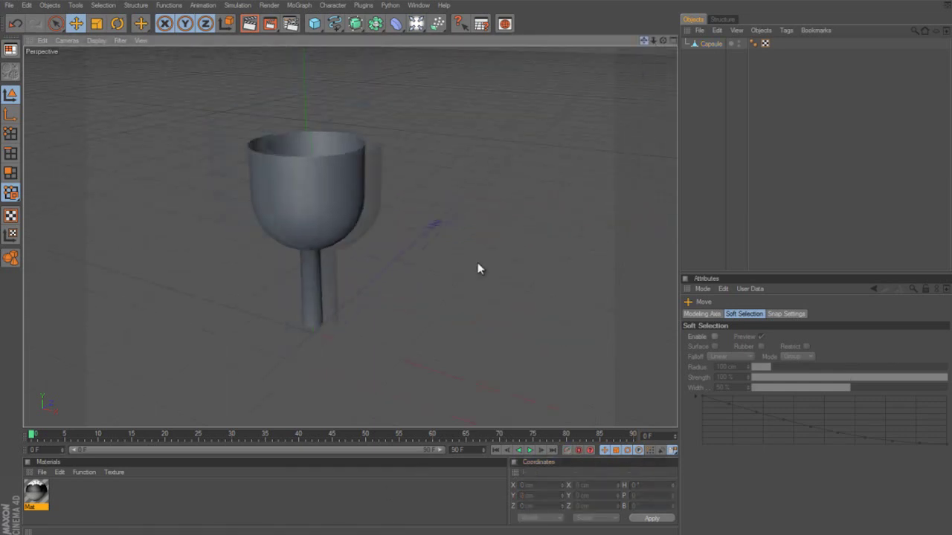
pyautogui.keyDown('alt'); pyautogui.moveTo(478, 268); pyautogui.dragTo(508, 253, button='middle'); pyautogui.keyUp('alt')
pyautogui.click(707, 44)
pyautogui.click(12, 174)
pyautogui.moveTo(663, 42); pyautogui.dragTo(663, 6)
pyautogui.press('u')
pyautogui.press('l')
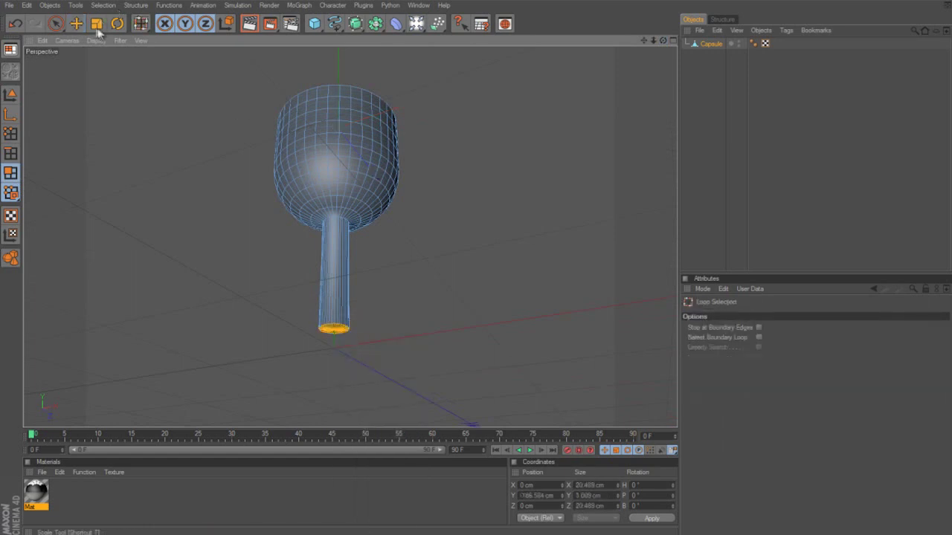
pyautogui.click(77, 25)
pyautogui.moveTo(339, 272); pyautogui.dragTo(339, 289)
pyautogui.keyDown('alt'); pyautogui.moveTo(476, 262); pyautogui.dragTo(477, 212); pyautogui.keyUp('alt')
pyautogui.moveTo(333, 257); pyautogui.dragTo(333, 260)
pyautogui.moveTo(555, 496); pyautogui.dragTo(533, 496)
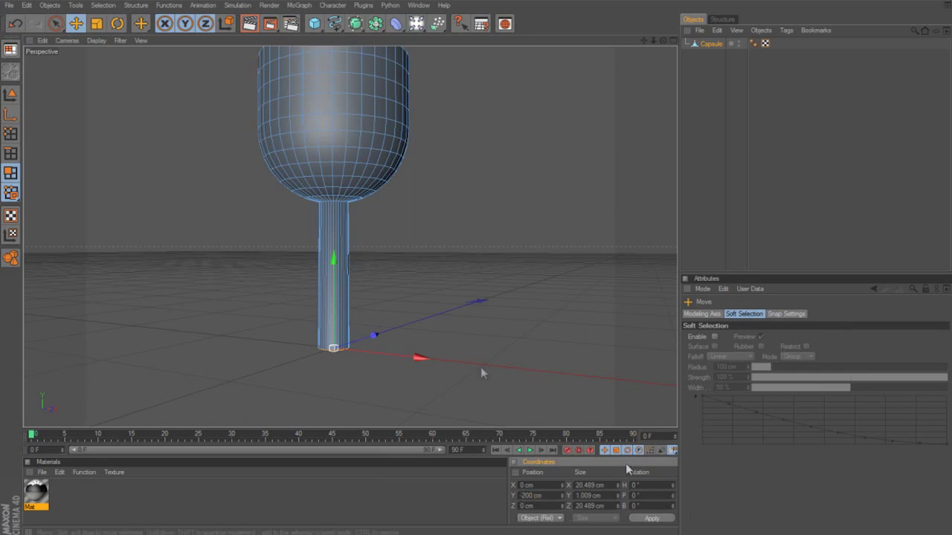
pyautogui.click(484, 357)
pyautogui.click(11, 95)
pyautogui.moveTo(663, 41); pyautogui.dragTo(793, 19)
pyautogui.click(710, 44)
pyautogui.click(432, 235)
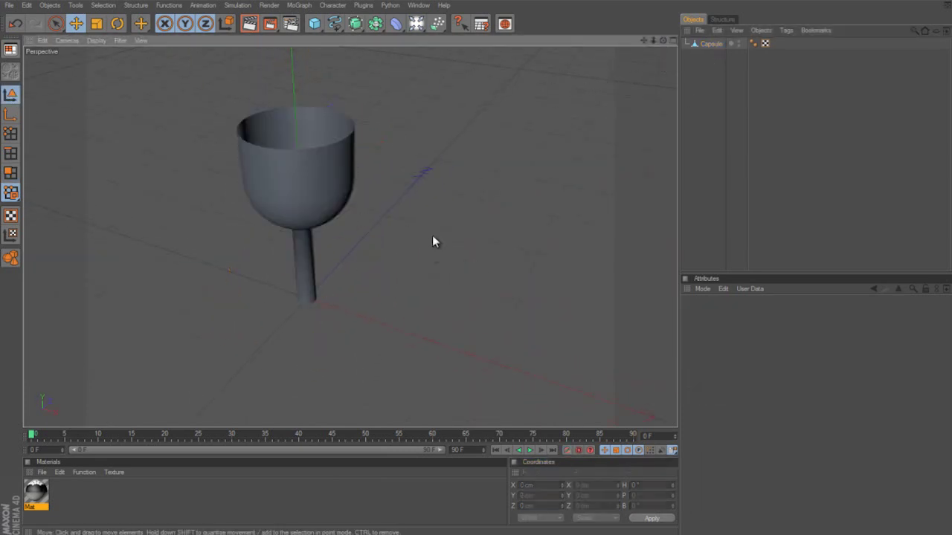
# Step: Select the faces around the stem and extrude them inward with an offset of -4.9 cm to thin it
pyautogui.press('u')
pyautogui.press('l')
pyautogui.click(699, 43)
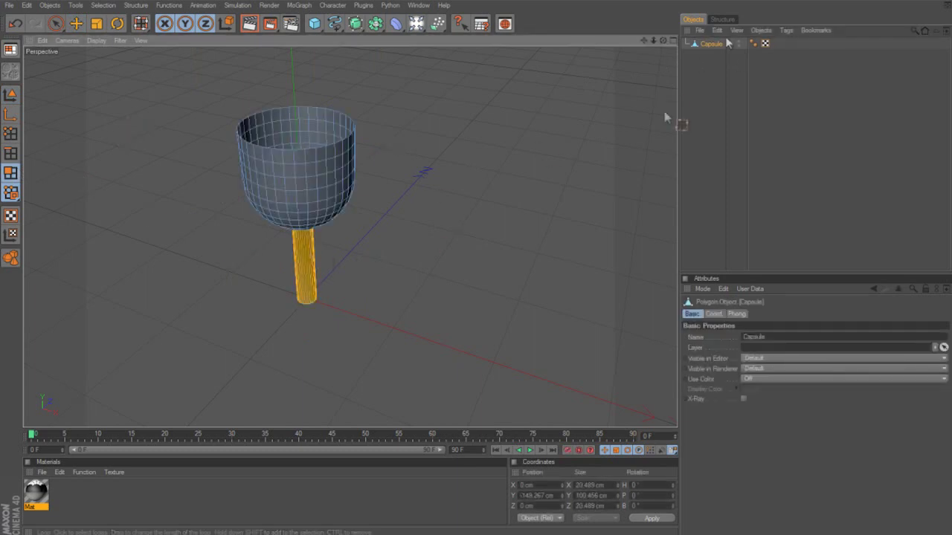
pyautogui.moveTo(664, 41); pyautogui.dragTo(401, 154)
pyautogui.rightClick(340, 265)
pyautogui.click(372, 311)
pyautogui.click(709, 442)
pyautogui.moveTo(770, 348); pyautogui.dragTo(769, 353)
pyautogui.moveTo(663, 41); pyautogui.dragTo(563, 154)
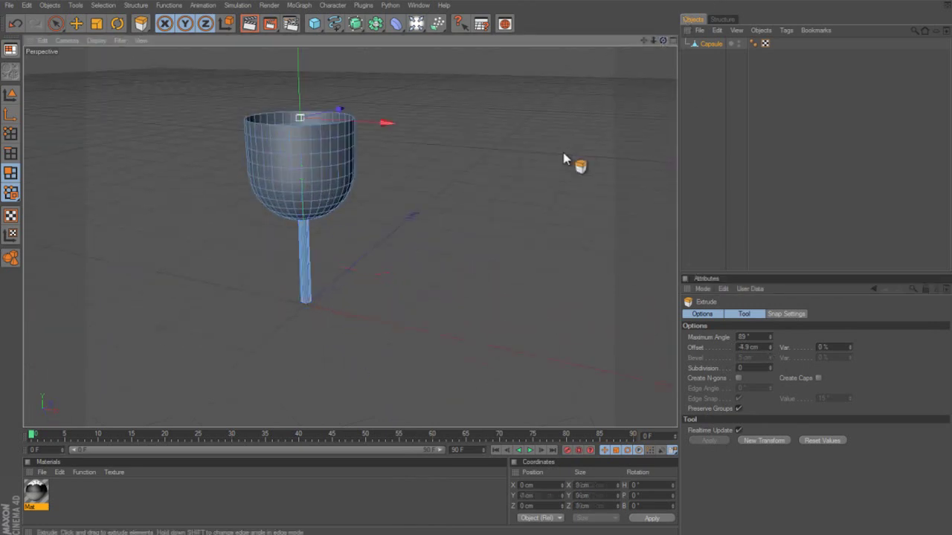
# Step: Select the bowl's face loops from the rim and grow the selection down to the top of the stem
pyautogui.press('u')
pyautogui.press('l')
pyautogui.click(299, 132)
pyautogui.keyDown('shift'); pyautogui.click(303, 147); pyautogui.keyUp('shift')
pyautogui.keyDown('shift'); pyautogui.click(307, 163); pyautogui.keyUp('shift')
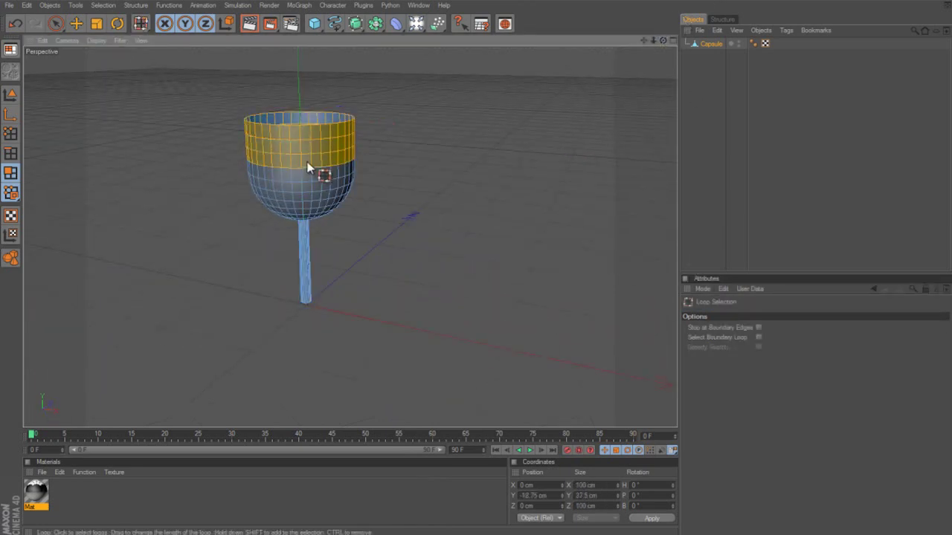
pyautogui.press('u')
pyautogui.press('y')
pyautogui.press('u')
pyautogui.press('y')
pyautogui.press('u')
pyautogui.press('y')
pyautogui.press('u')
pyautogui.press('y')
pyautogui.press('u')
pyautogui.press('y')
pyautogui.press('u')
pyautogui.press('y')
pyautogui.moveTo(663, 41); pyautogui.dragTo(476, 171)
pyautogui.press('u')
pyautogui.press('y')
pyautogui.press('u')
pyautogui.press('y')
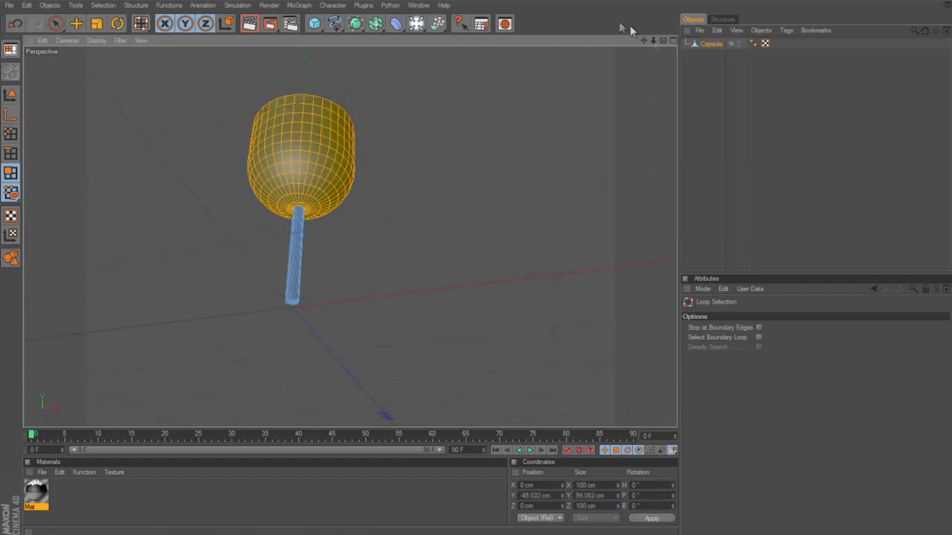
# Step: Extrude the selected bowl faces outward by 4 cm with Create Caps enabled to give the wall thickness
pyautogui.moveTo(664, 42); pyautogui.dragTo(480, 263)
pyautogui.rightClick(325, 204)
pyautogui.click(353, 313)
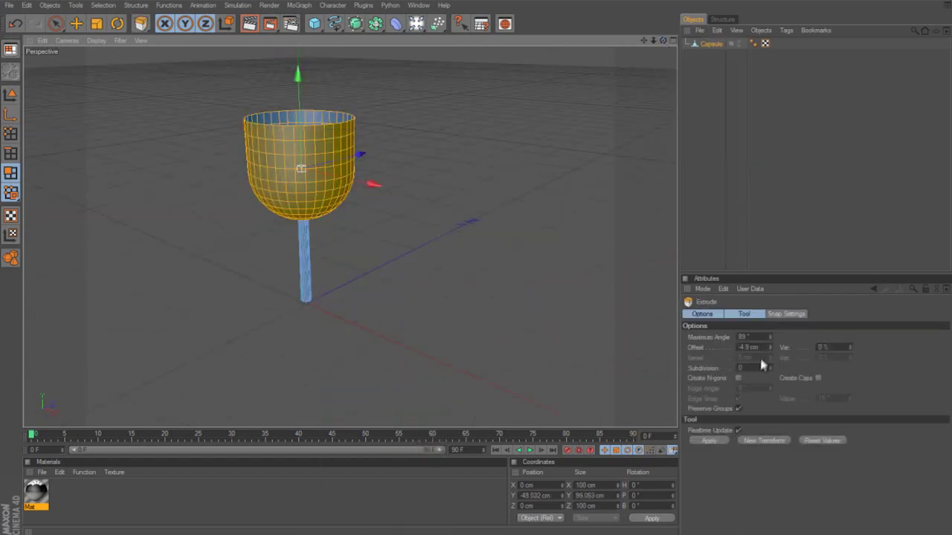
pyautogui.moveTo(762, 348); pyautogui.dragTo(695, 349)
pyautogui.click(712, 440)
pyautogui.moveTo(769, 346); pyautogui.dragTo(769, 348)
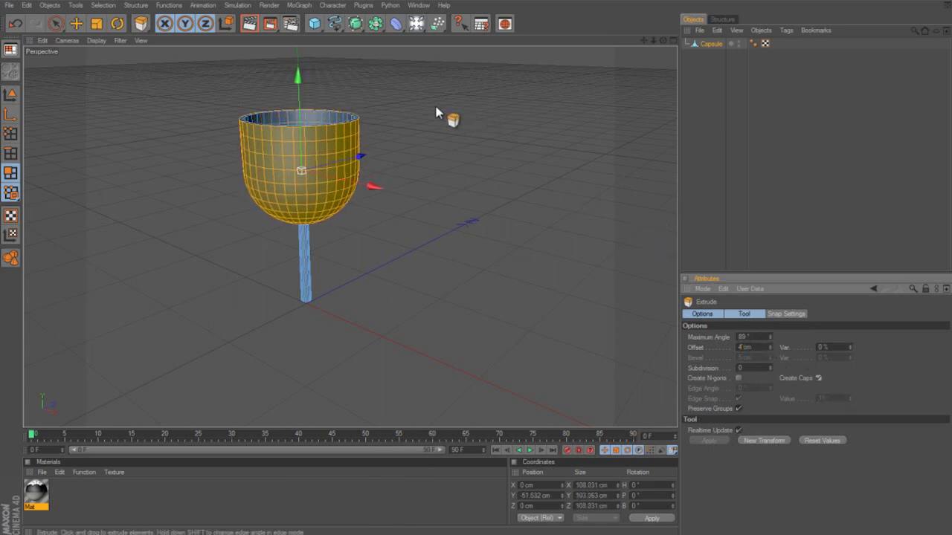
# Step: Clear the face selection and add a HyperNURBS object to the scene
pyautogui.hotkey('ctrl', 'shift', 'a')
pyautogui.moveTo(663, 41); pyautogui.dragTo(475, 260)
pyautogui.moveTo(356, 24); pyautogui.dragTo(389, 34)
# Step: Try nesting the glass inside the HyperNURBS object to smooth its shape
pyautogui.moveTo(699, 57); pyautogui.dragTo(478, 271)
pyautogui.click(701, 105)
pyautogui.hotkey('ctrl', 'z')
pyautogui.hotkey('ctrl', 'z')
pyautogui.moveTo(662, 41); pyautogui.dragTo(477, 262)
pyautogui.scroll(4, 610, 153)
pyautogui.scroll(-4, 537, 129)
pyautogui.keyDown('alt'); pyautogui.moveTo(539, 129); pyautogui.dragTo(587, 148); pyautogui.keyUp('alt')
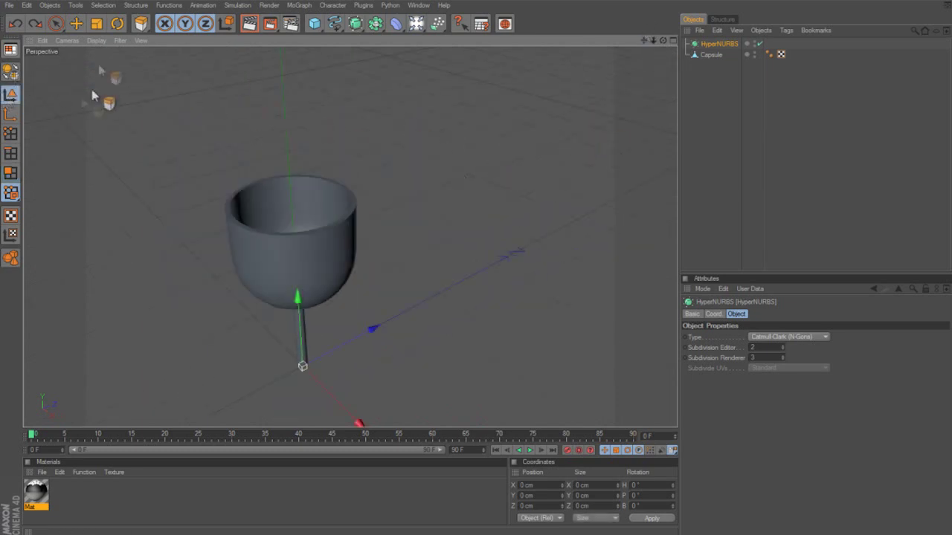
# Step: Add a new capsule primitive and set its Y position to 200 cm so it sits inside the bowl
pyautogui.click(76, 24)
pyautogui.click(353, 221)
pyautogui.moveTo(662, 40); pyautogui.dragTo(477, 262)
pyautogui.scroll(-3, 519, 189)
pyautogui.click(465, 185)
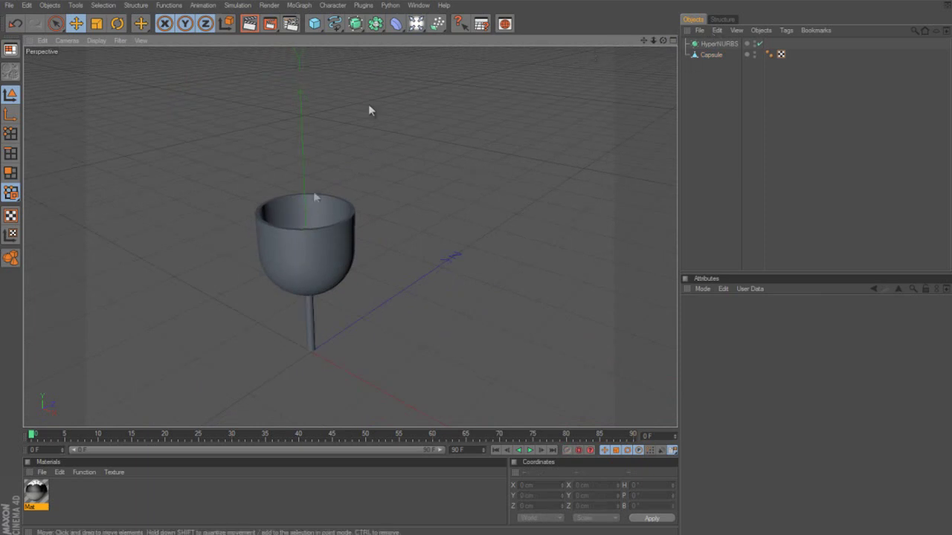
pyautogui.moveTo(319, 24); pyautogui.dragTo(363, 73)
pyautogui.doubleClick(546, 497)
pyautogui.write('10')
pyautogui.press('Return')
pyautogui.doubleClick(550, 497)
pyautogui.write('100')
pyautogui.press('Return')
pyautogui.moveTo(305, 205); pyautogui.dragTo(301, 116)
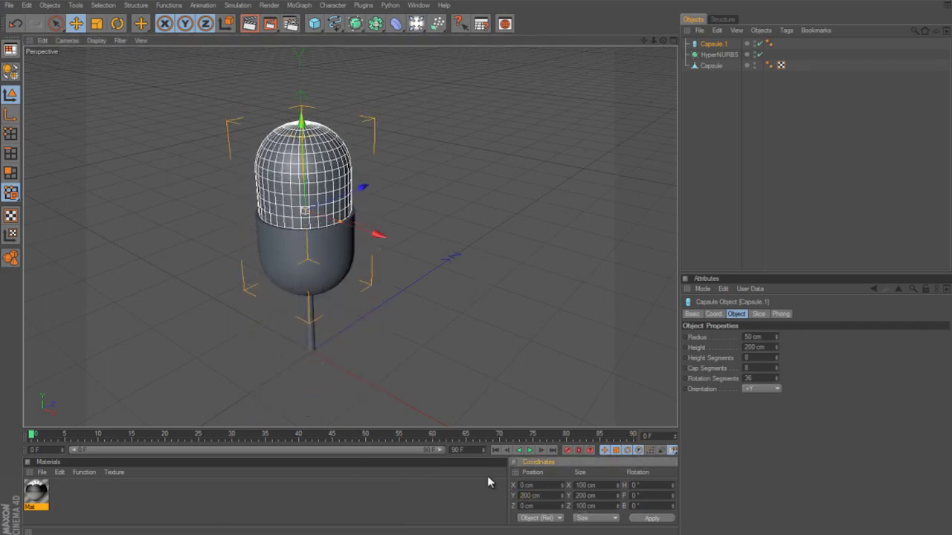
# Step: Create a new transparent material and apply it to the glass object
pyautogui.click(498, 309)
pyautogui.keyDown('alt'); pyautogui.moveTo(474, 277); pyautogui.dragTo(476, 297); pyautogui.keyUp('alt')
pyautogui.keyDown('alt'); pyautogui.moveTo(496, 176); pyautogui.dragTo(518, 155, button='right'); pyautogui.keyUp('alt')
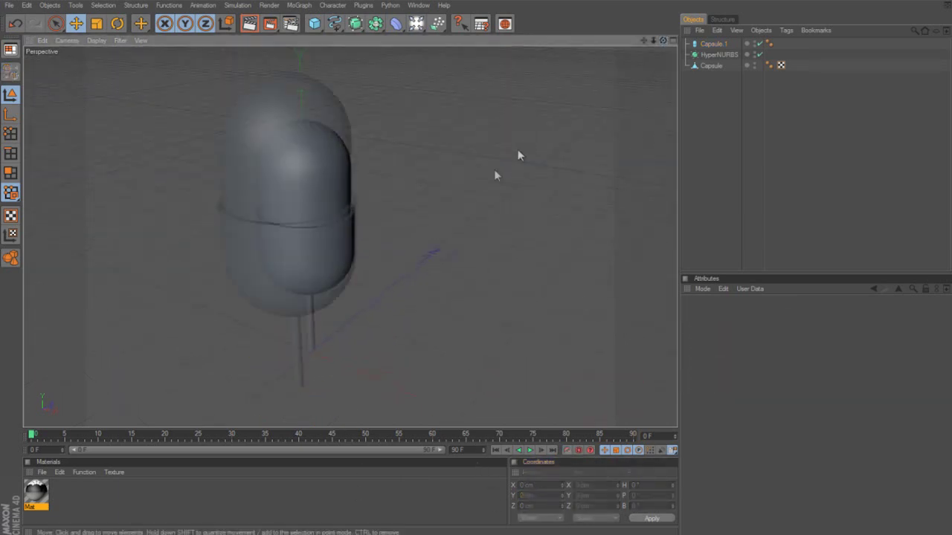
pyautogui.click(282, 183)
pyautogui.doubleClick(73, 492)
pyautogui.doubleClick(37, 493)
pyautogui.click(221, 205)
pyautogui.moveTo(439, 131); pyautogui.dragTo(522, 132)
pyautogui.click(531, 64)
pyautogui.moveTo(818, 41); pyautogui.dragTo(716, 66)
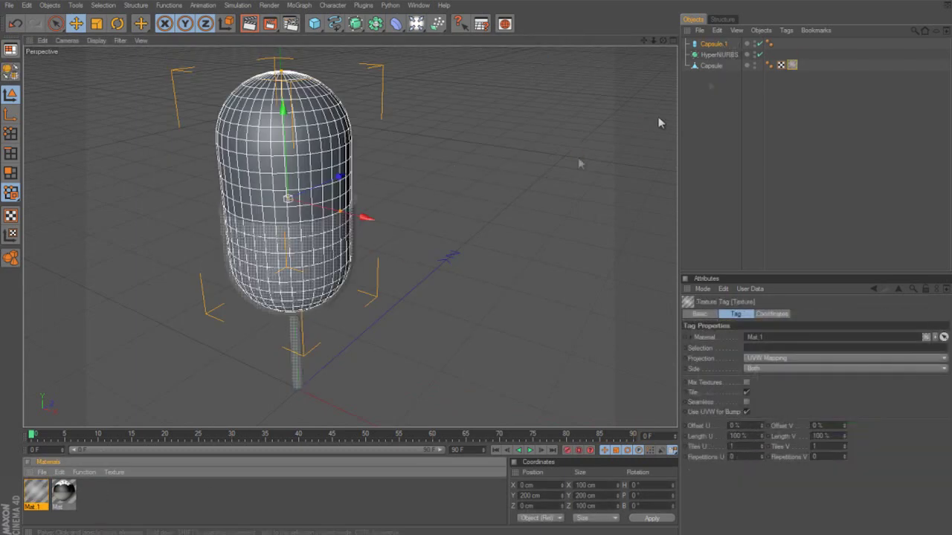
# Step: Make the second capsule inside the bowl editable and switch to polygon editing
pyautogui.click(611, 100)
pyautogui.keyDown('alt'); pyautogui.moveTo(567, 127); pyautogui.dragTo(590, 104); pyautogui.keyUp('alt')
pyautogui.click(306, 171)
pyautogui.press('c')
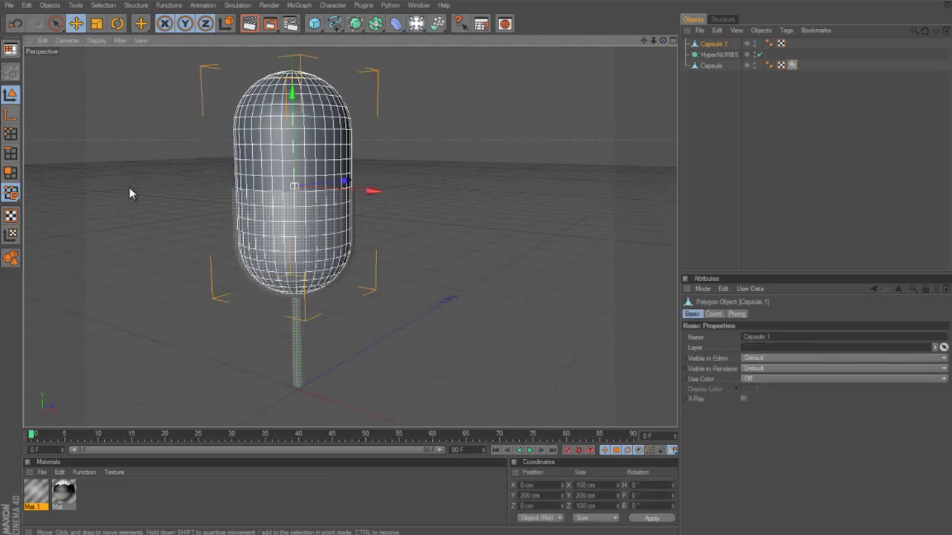
pyautogui.click(11, 176)
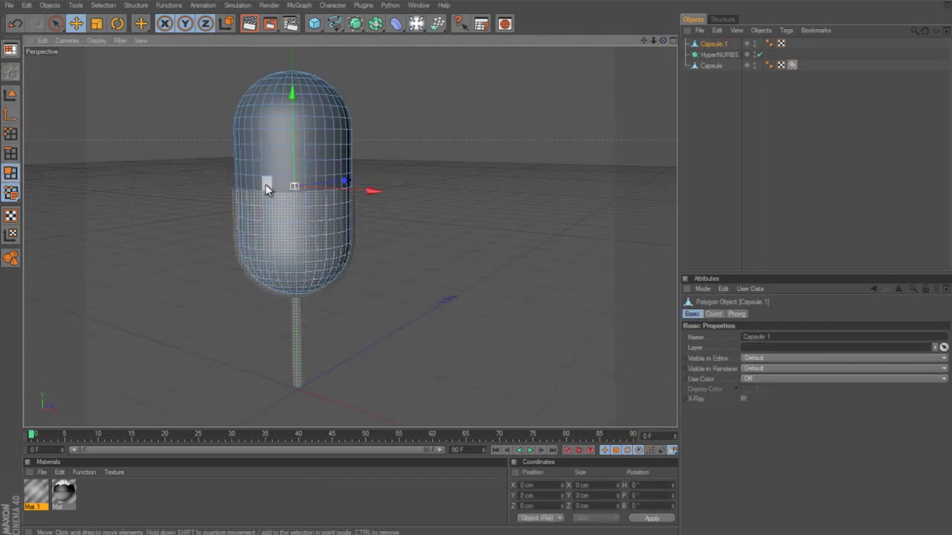
# Step: Try selecting the second capsule's lower half by growing a polygon loop selection up from its bottom
pyautogui.press('u')
pyautogui.press('l')
pyautogui.moveTo(664, 41); pyautogui.dragTo(476, 253)
pyautogui.click(295, 293)
pyautogui.press('u')
pyautogui.press('y')
pyautogui.press('u')
pyautogui.press('y')
pyautogui.press('u')
pyautogui.press('y')
pyautogui.press('u')
pyautogui.press('y')
pyautogui.press('u')
pyautogui.press('y')
pyautogui.press('u')
pyautogui.press('y')
pyautogui.press('u')
pyautogui.press('y')
pyautogui.press('u')
pyautogui.press('y')
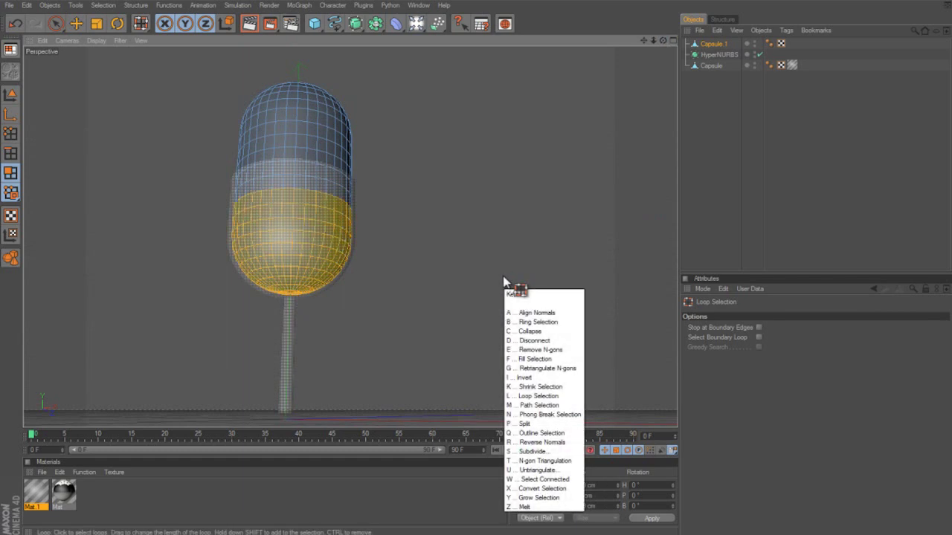
pyautogui.moveTo(663, 41); pyautogui.dragTo(476, 257)
pyautogui.click(285, 202)
pyautogui.moveTo(663, 41); pyautogui.dragTo(476, 269)
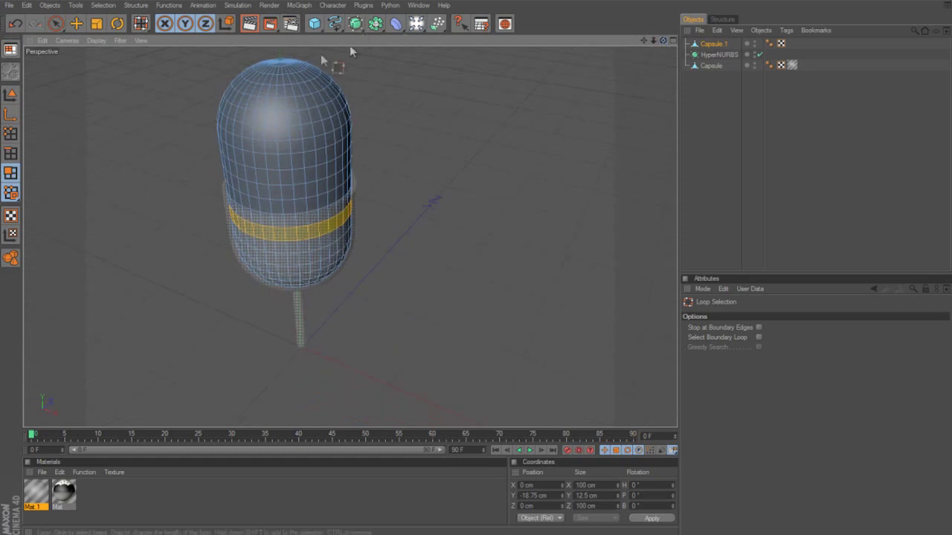
# Step: Grow a polygon selection down from the second capsule's top to just below the glass rim and delete it
pyautogui.press('u')
pyautogui.press('y')
pyautogui.press('u')
pyautogui.press('y')
pyautogui.press('u')
pyautogui.press('y')
pyautogui.press('u')
pyautogui.press('y')
pyautogui.press('u')
pyautogui.press('y')
pyautogui.press('u')
pyautogui.press('y')
pyautogui.press('u')
pyautogui.press('y')
pyautogui.press('u')
pyautogui.press('y')
pyautogui.press('u')
pyautogui.press('y')
pyautogui.press('u')
pyautogui.press('y')
pyautogui.press('u')
pyautogui.press('y')
pyautogui.press('u')
pyautogui.press('y')
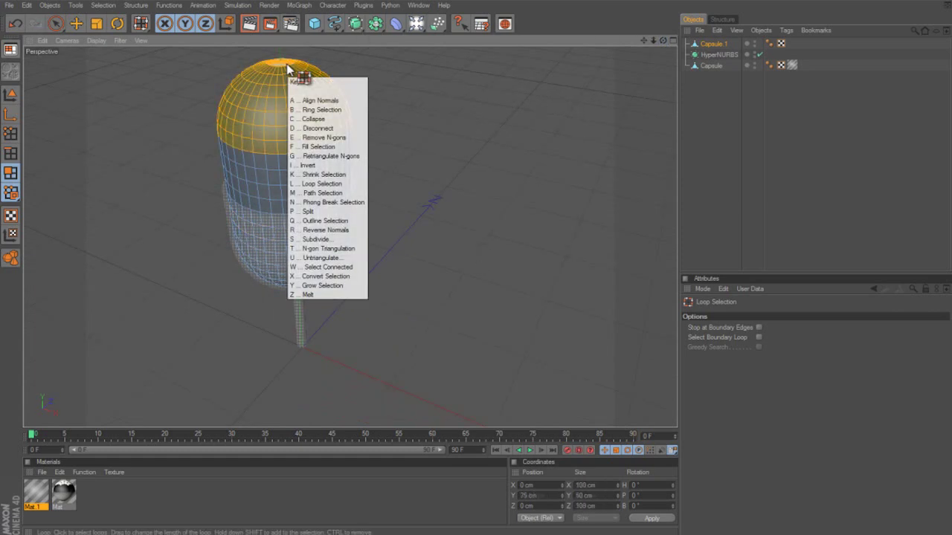
pyautogui.moveTo(663, 41); pyautogui.dragTo(476, 259)
pyautogui.press('u')
pyautogui.press('y')
pyautogui.press('Delete')
# Step: Render the view and inspect the opened inner shape inside the glass bowl
pyautogui.moveTo(663, 41); pyautogui.dragTo(476, 268)
pyautogui.click(250, 24)
pyautogui.scroll(4, 278, 125)
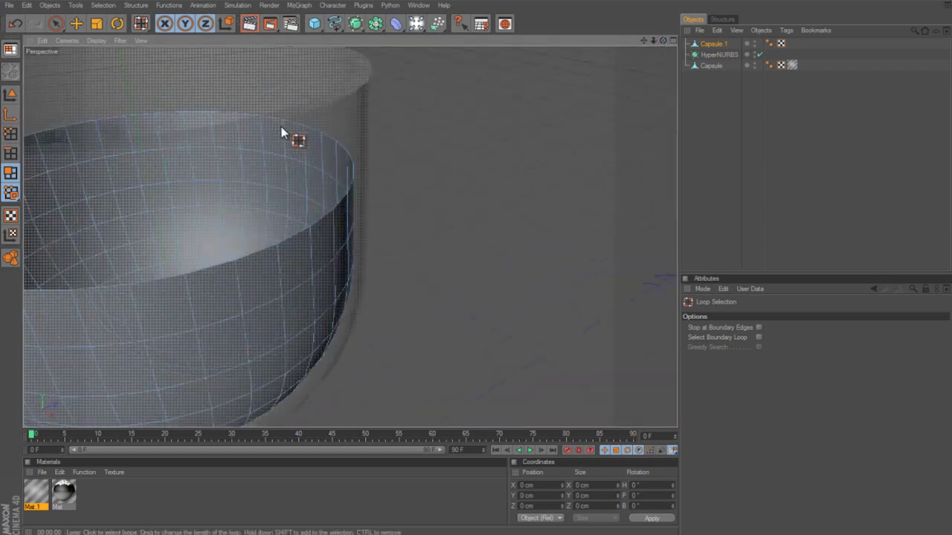
pyautogui.scroll(-2, 283, 131)
# Step: Hide the glass object so that only the inner bowl shape is displayed
pyautogui.click(711, 65)
pyautogui.click(713, 45)
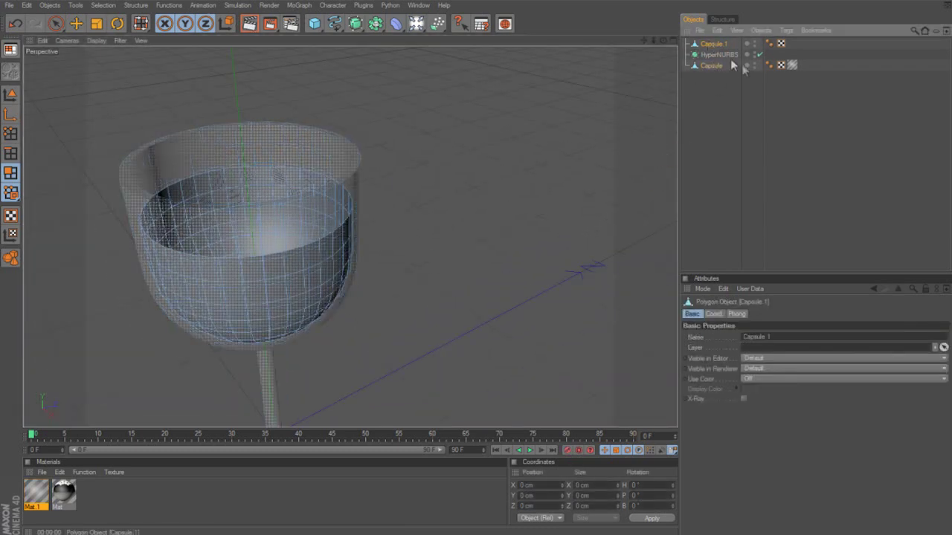
pyautogui.doubleClick(755, 64)
pyautogui.click(717, 115)
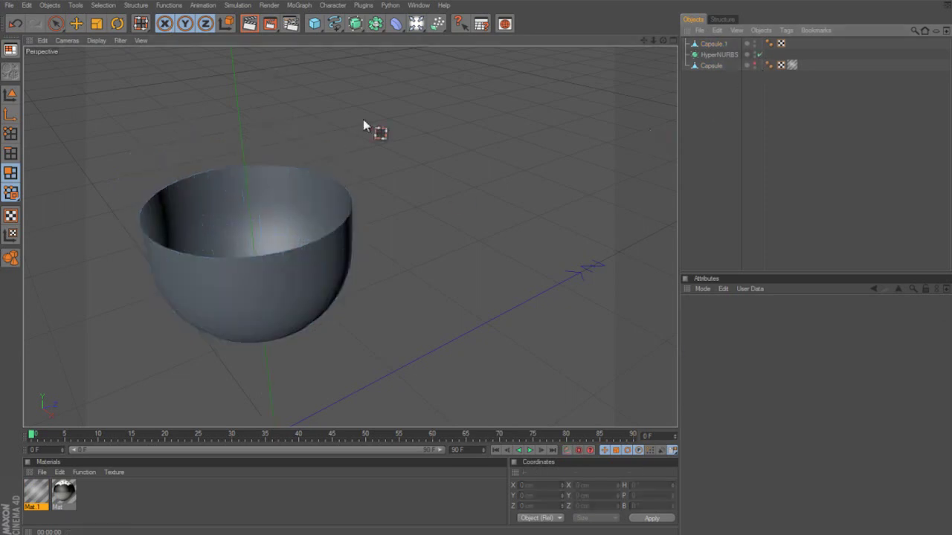
# Step: Select all polygons of the inner bowl shape with Fill Selection
pyautogui.click(113, 8)
pyautogui.moveTo(81, 7)
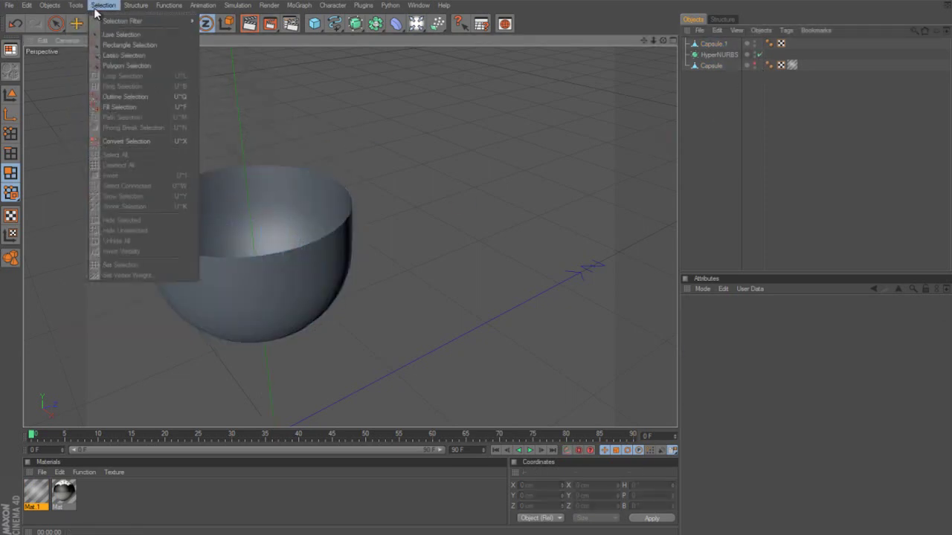
pyautogui.click(116, 107)
pyautogui.click(709, 68)
pyautogui.click(712, 45)
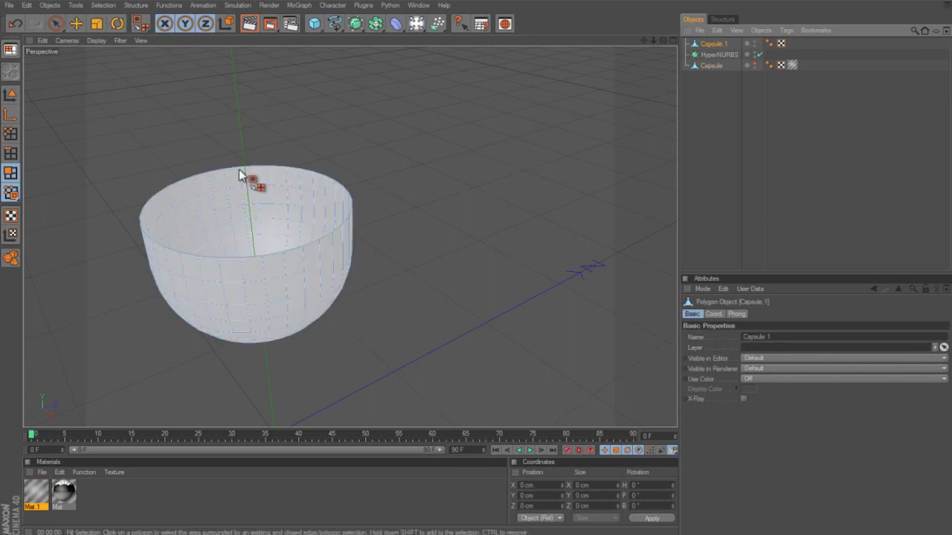
pyautogui.click(240, 173)
pyautogui.rightClick(328, 191)
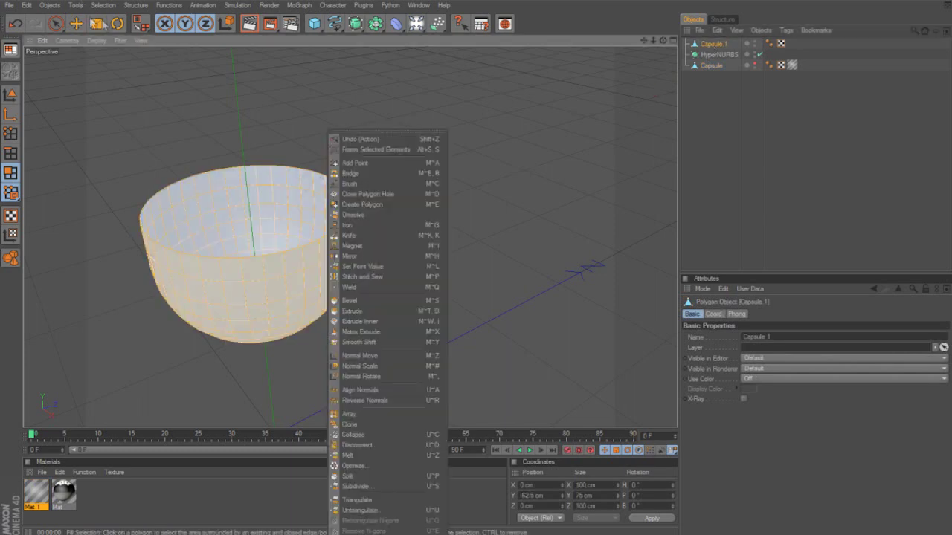
# Step: Cap the open top of the inner bowl shape with Close Polygon Hole
pyautogui.click(102, 5)
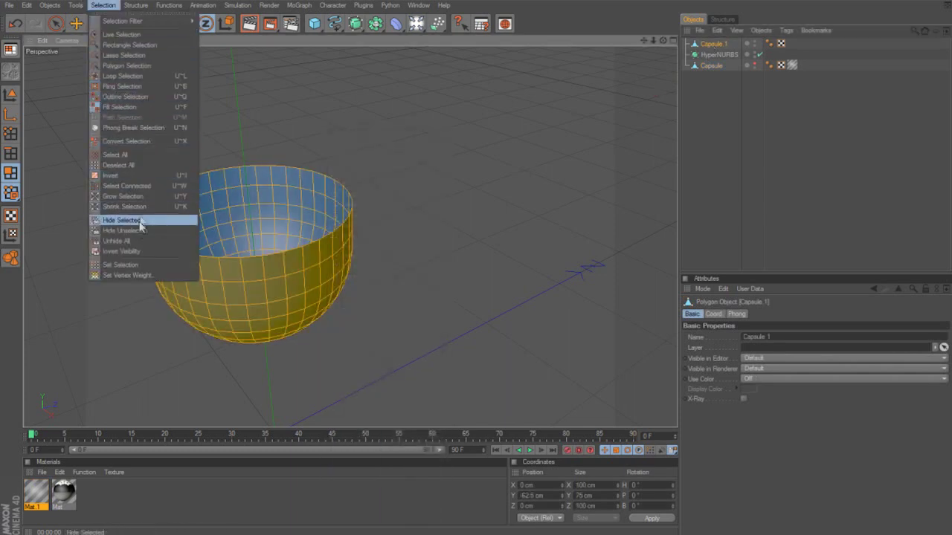
pyautogui.moveTo(128, 9)
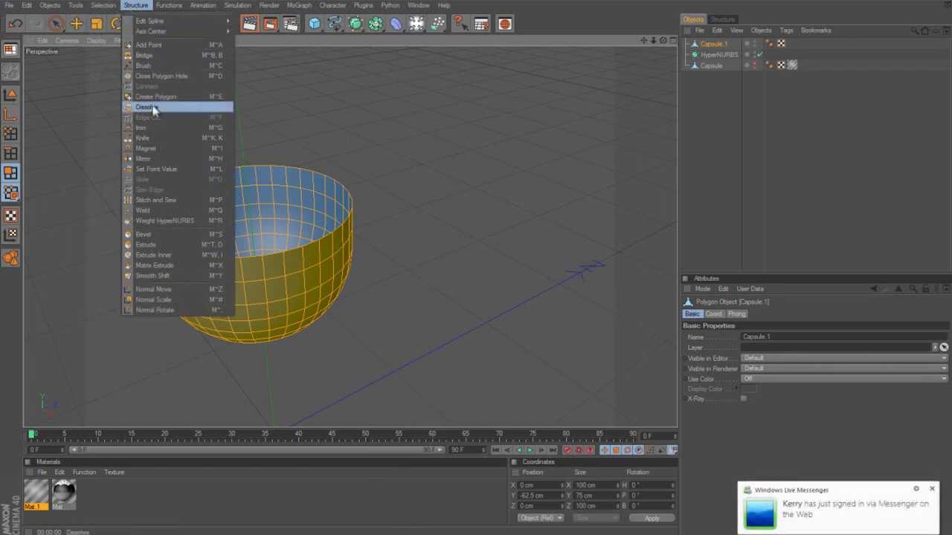
pyautogui.click(212, 76)
pyautogui.click(748, 103)
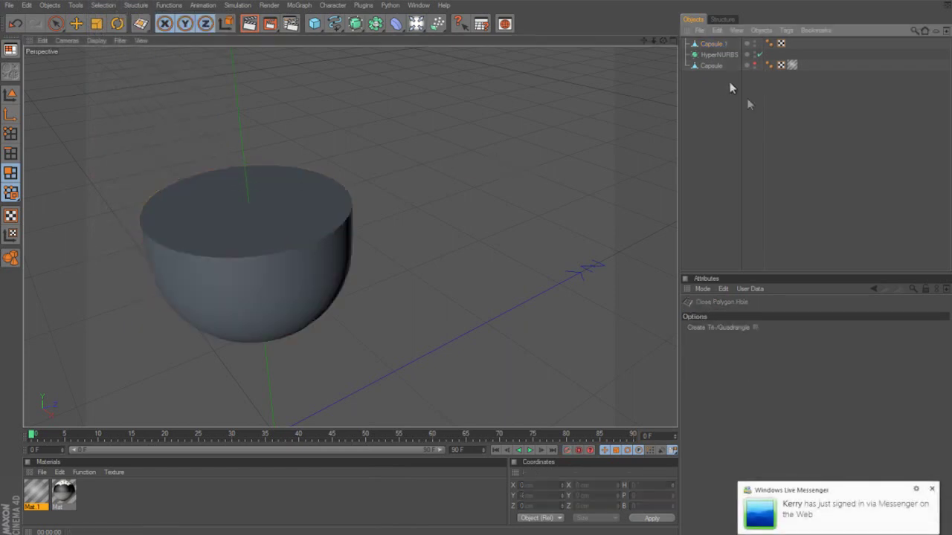
# Step: Try smoothing the capped inner shape with HyperNURBS, adding a new HyperNURBS object and entering a subdivision of 0
pyautogui.click(356, 24)
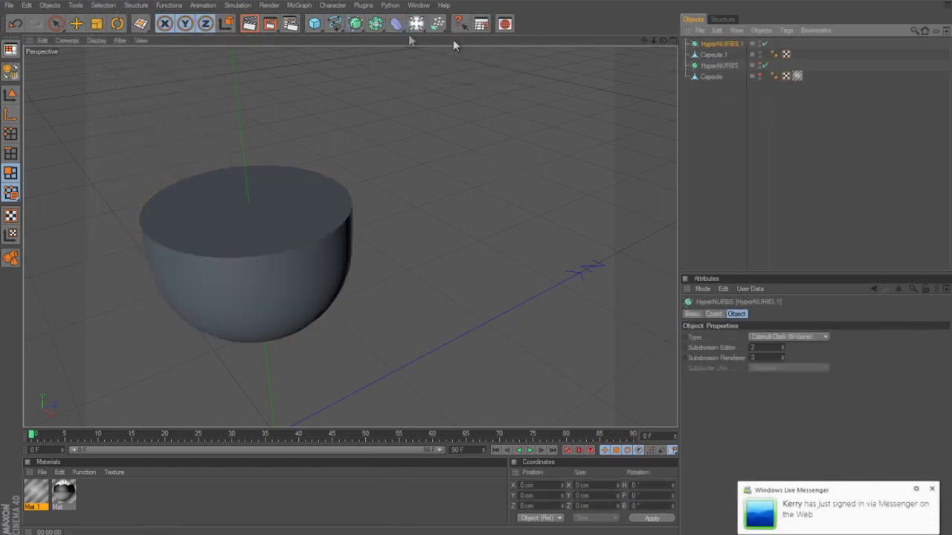
pyautogui.moveTo(712, 55); pyautogui.dragTo(715, 66)
pyautogui.click(716, 131)
pyautogui.click(709, 56)
pyautogui.moveTo(782, 347); pyautogui.dragTo(813, 337)
pyautogui.write('0')
pyautogui.press('Return')
# Step: Delete both HyperNURBS objects and the glass's material tag, keeping the two capsule objects at the top level
pyautogui.click(723, 91)
pyautogui.moveTo(719, 65); pyautogui.dragTo(719, 88)
pyautogui.moveTo(799, 53); pyautogui.dragTo(709, 36)
pyautogui.press('Delete')
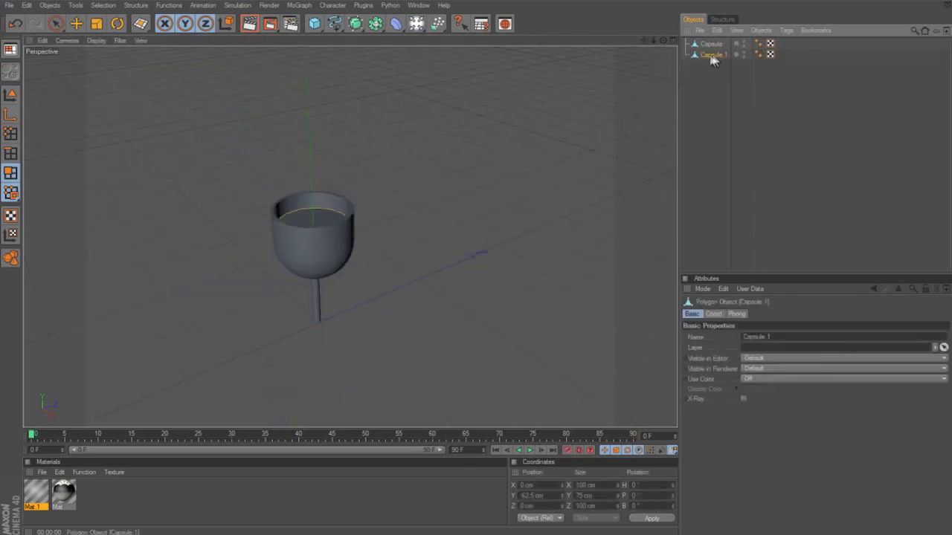
# Step: Rename the inner shape to Wine and the glass object to Cup
pyautogui.doubleClick(713, 55)
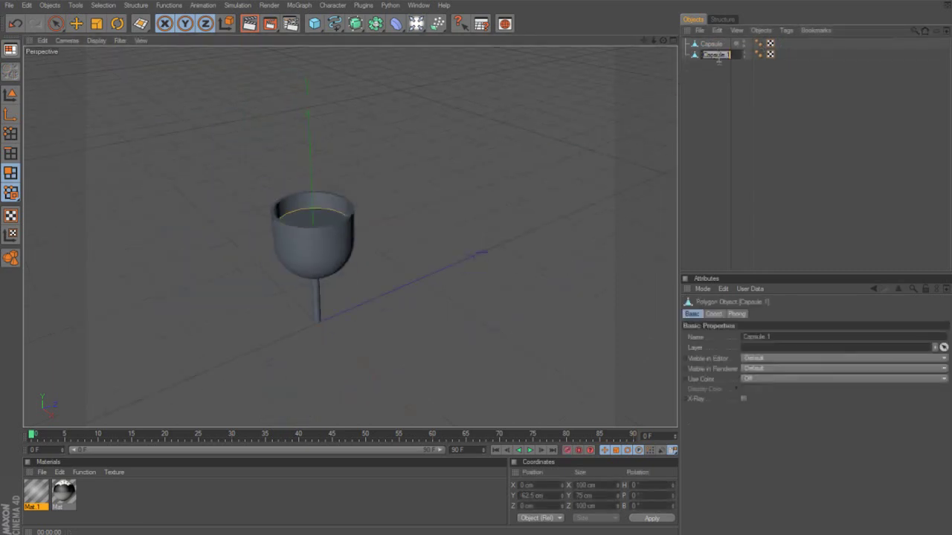
pyautogui.write('Wine')
pyautogui.doubleClick(712, 44)
pyautogui.write('Cup')
pyautogui.press('Return')
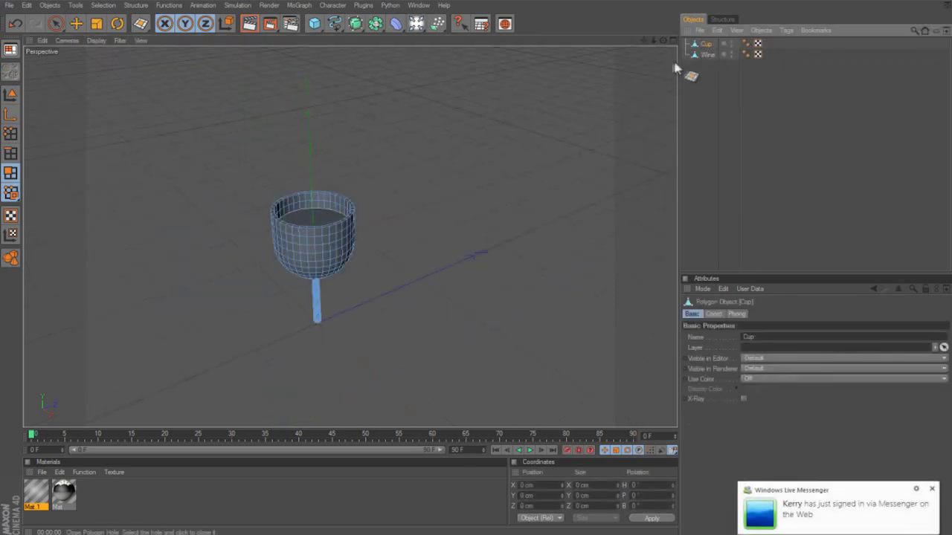
# Step: Loop-select the polygons closing the bottom of the Cup's stem and extrude them by 4 cm
pyautogui.scroll(5, 389, 323)
pyautogui.scroll(6, 531, 224)
pyautogui.moveTo(644, 42); pyautogui.dragTo(475, 253)
pyautogui.moveTo(645, 41); pyautogui.dragTo(595, 164)
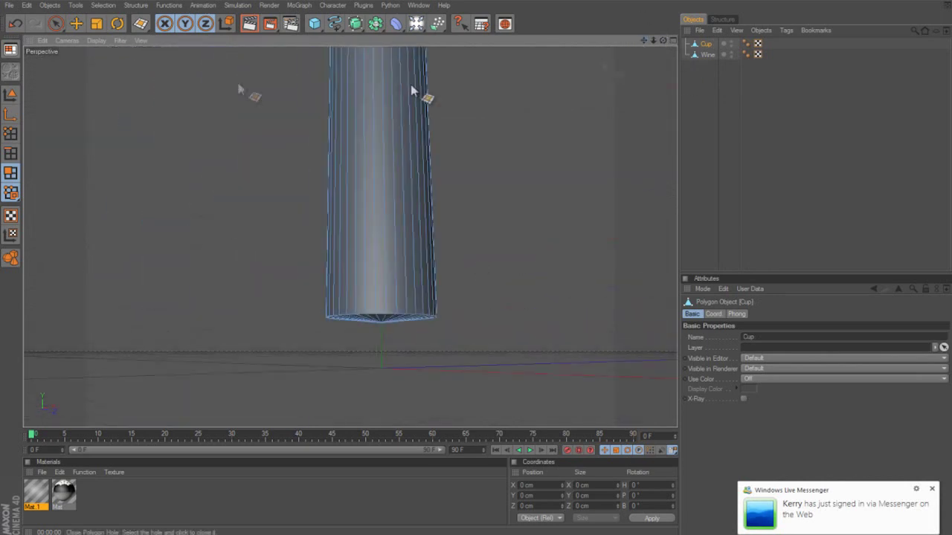
pyautogui.press('u')
pyautogui.press('l')
pyautogui.click(392, 321)
pyautogui.scroll(-5, 501, 291)
pyautogui.rightClick(386, 275)
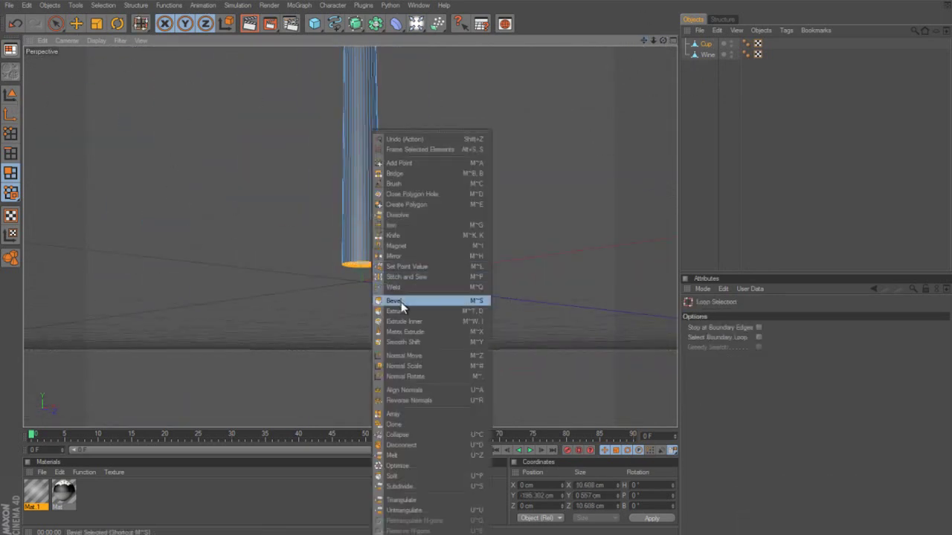
pyautogui.click(400, 301)
pyautogui.click(705, 443)
pyautogui.moveTo(664, 41); pyautogui.dragTo(476, 256)
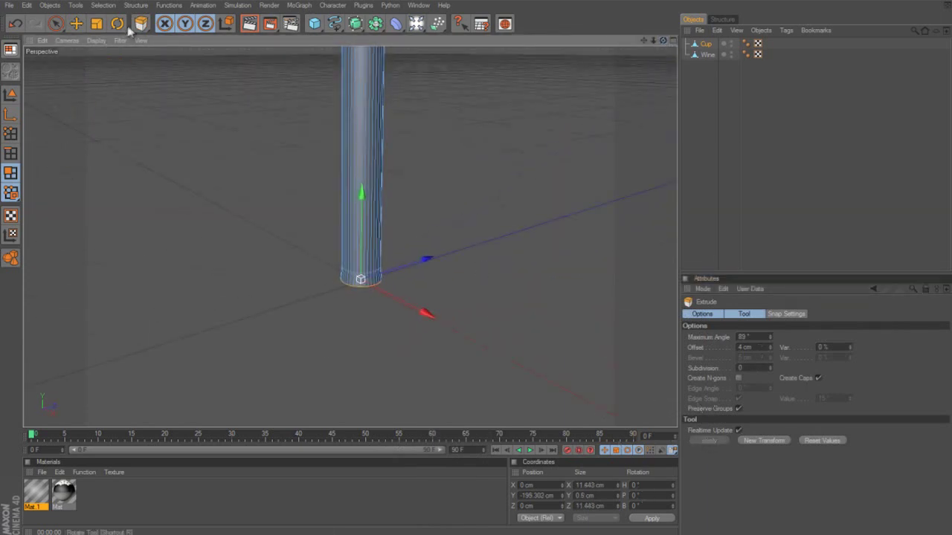
# Step: Try scaling the extruded polygon ring at the stem's bottom
pyautogui.press('u')
pyautogui.press('l')
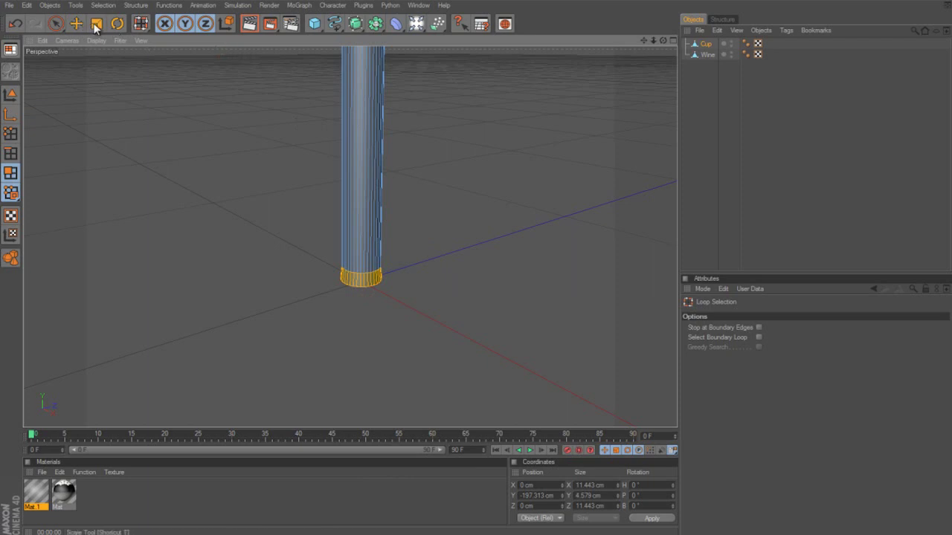
pyautogui.click(96, 25)
pyautogui.rightClick(355, 289)
pyautogui.click(352, 287)
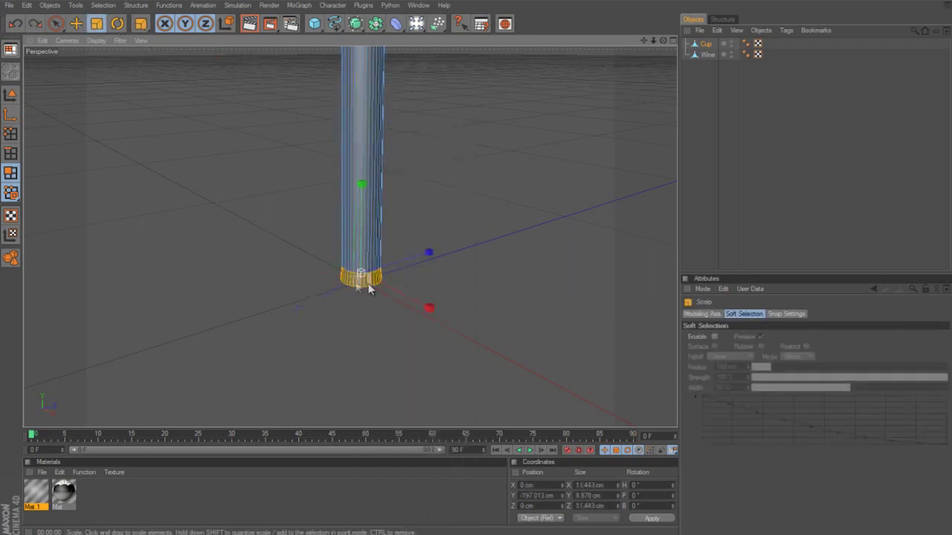
# Step: Loop-select the side polygons at the stem's bottom and extrude them outward 30 cm to form a round foot
pyautogui.moveTo(663, 40); pyautogui.dragTo(664, 6)
pyautogui.press('u')
pyautogui.press('l')
pyautogui.click(380, 277)
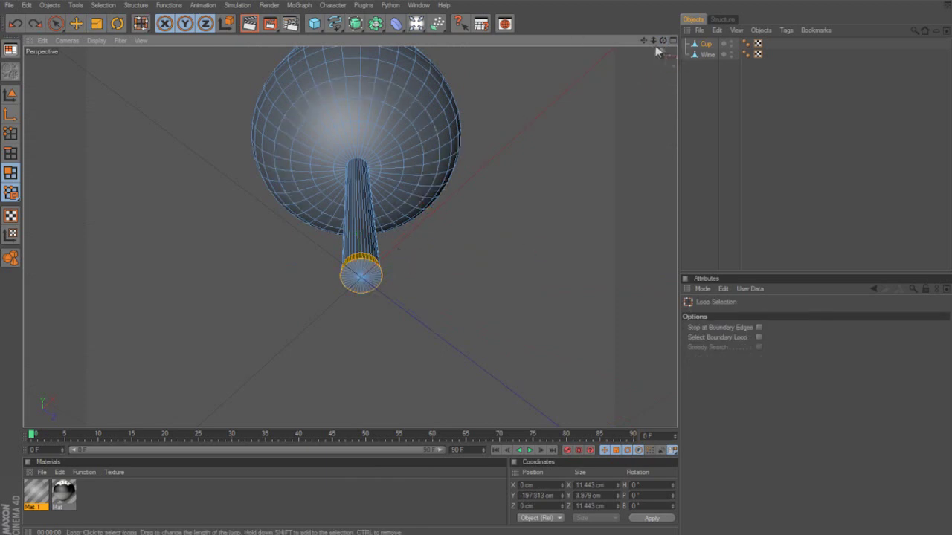
pyautogui.moveTo(664, 41); pyautogui.dragTo(669, 9)
pyautogui.rightClick(482, 278)
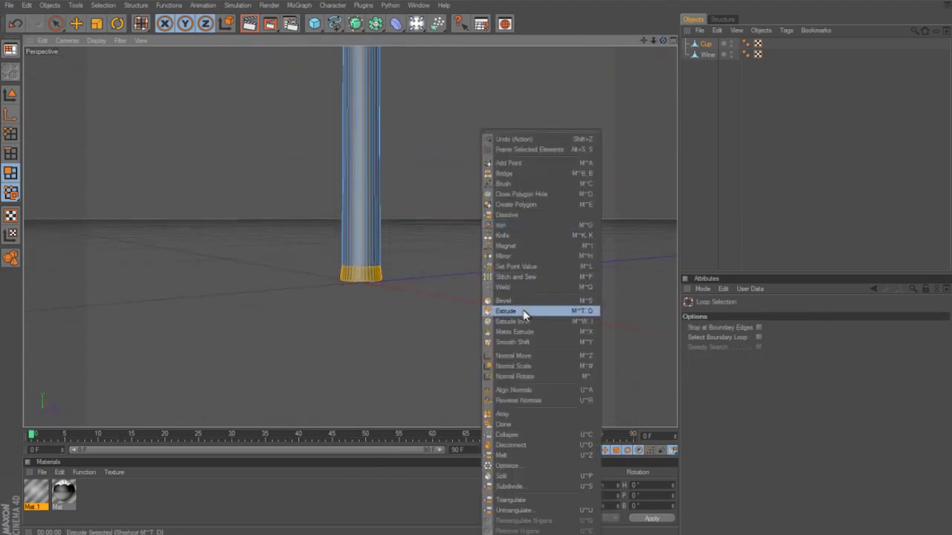
pyautogui.click(522, 311)
pyautogui.click(704, 441)
pyautogui.moveTo(662, 42); pyautogui.dragTo(662, 75)
pyautogui.moveTo(769, 347); pyautogui.dragTo(770, 160)
pyautogui.scroll(-9, 593, 353)
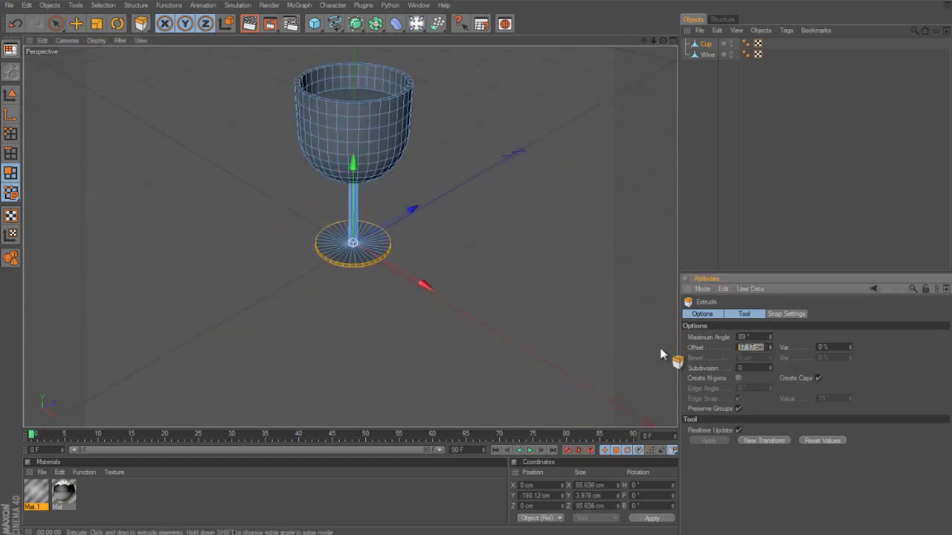
pyautogui.moveTo(664, 41); pyautogui.dragTo(480, 286)
pyautogui.click(549, 216)
# Step: Render the view and inspect the wine glass with its new foot from near and far
pyautogui.scroll(-3, 549, 216)
pyautogui.click(249, 24)
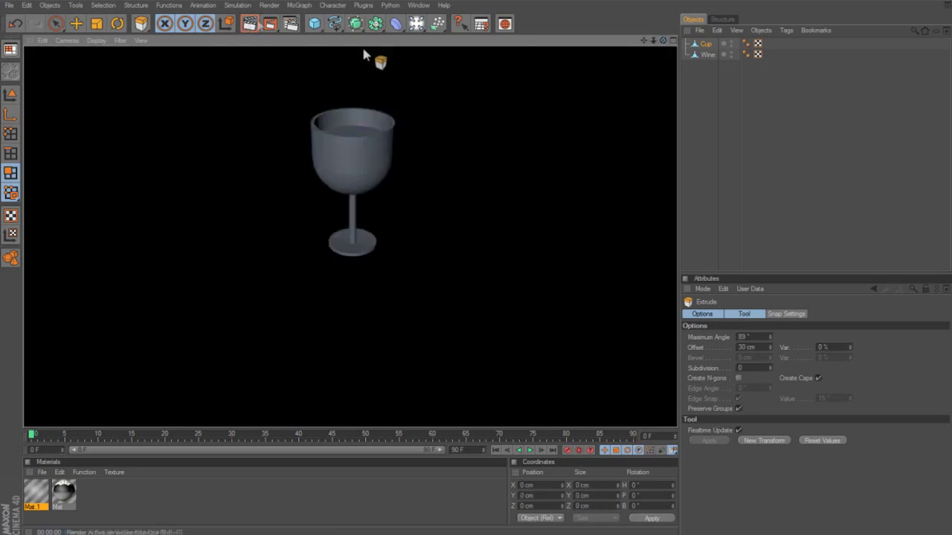
pyautogui.scroll(7, 515, 103)
pyautogui.scroll(-6, 515, 104)
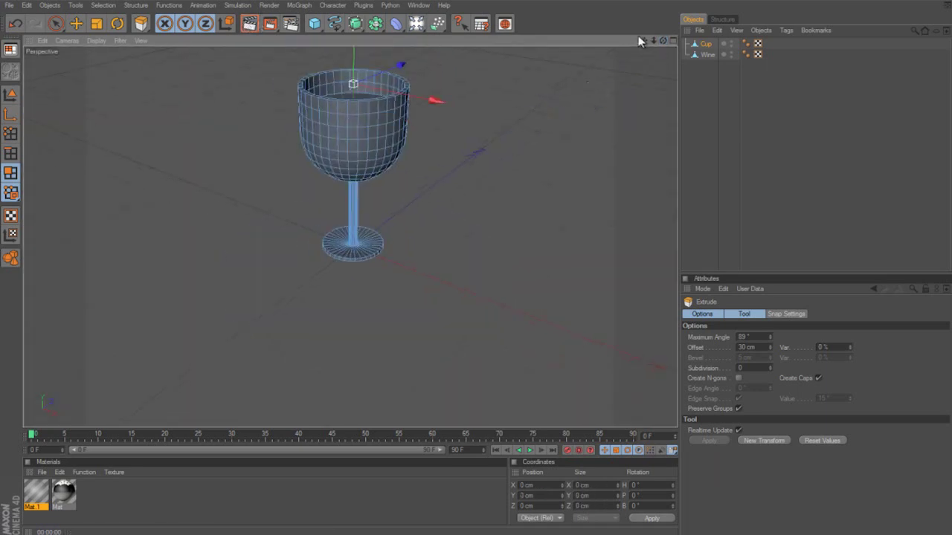
pyautogui.moveTo(643, 41); pyautogui.dragTo(479, 267)
# Step: Apply the transparent material Mat.1 to the Cup and render the view to check it
pyautogui.click(706, 108)
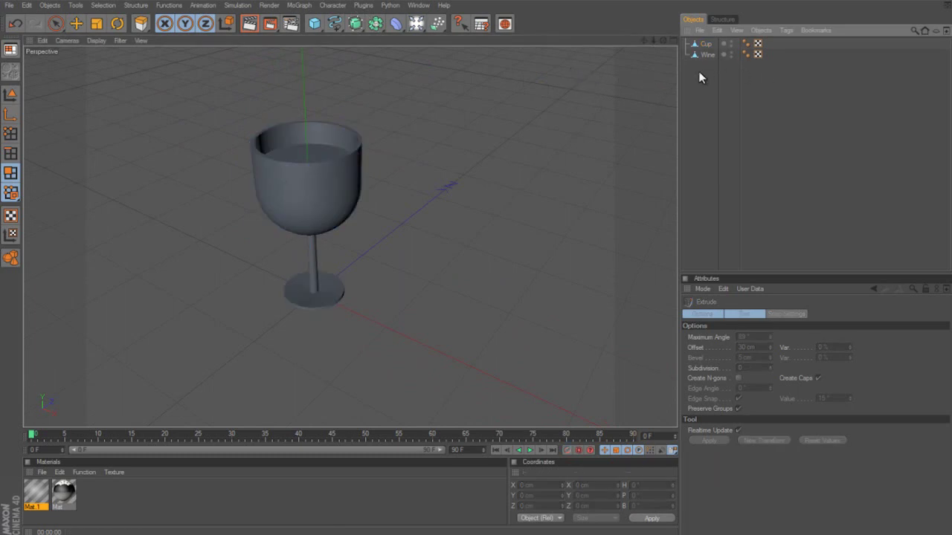
pyautogui.moveTo(38, 500); pyautogui.dragTo(706, 45)
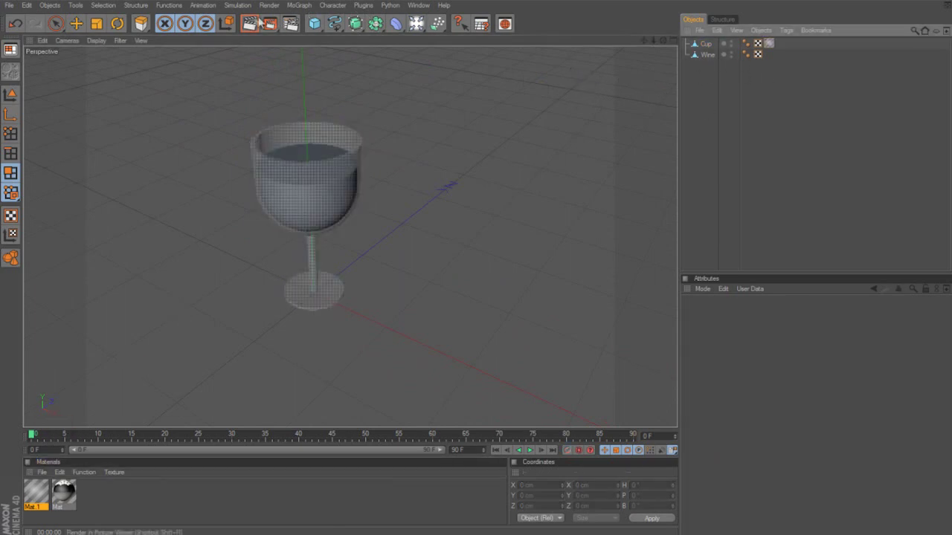
pyautogui.click(246, 22)
pyautogui.click(692, 102)
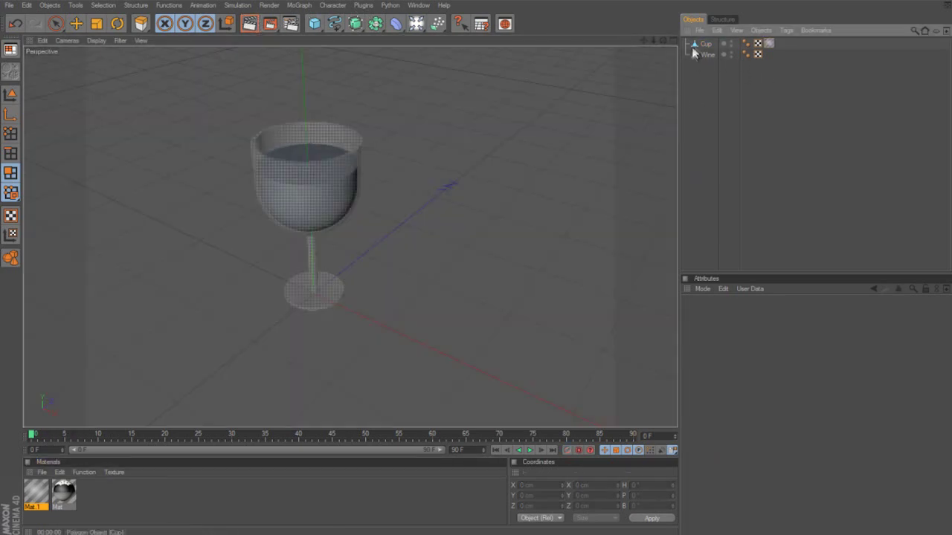
# Step: Scale the Wine object uniformly in model mode to adjust its fit inside the Cup, and render the view
pyautogui.click(705, 44)
pyautogui.click(708, 55)
pyautogui.click(97, 25)
pyautogui.click(12, 94)
pyautogui.moveTo(477, 267); pyautogui.dragTo(452, 127)
pyautogui.click(698, 104)
pyautogui.click(250, 26)
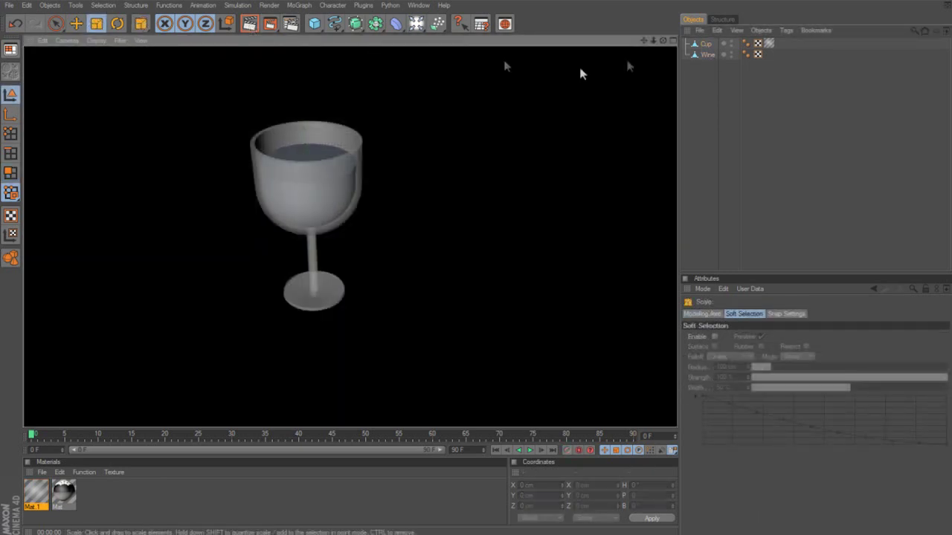
# Step: Enable Reflection on Mat.1 with 13% brightness and a Fresnel texture at about 30% mix strength, and render the view
pyautogui.doubleClick(35, 494)
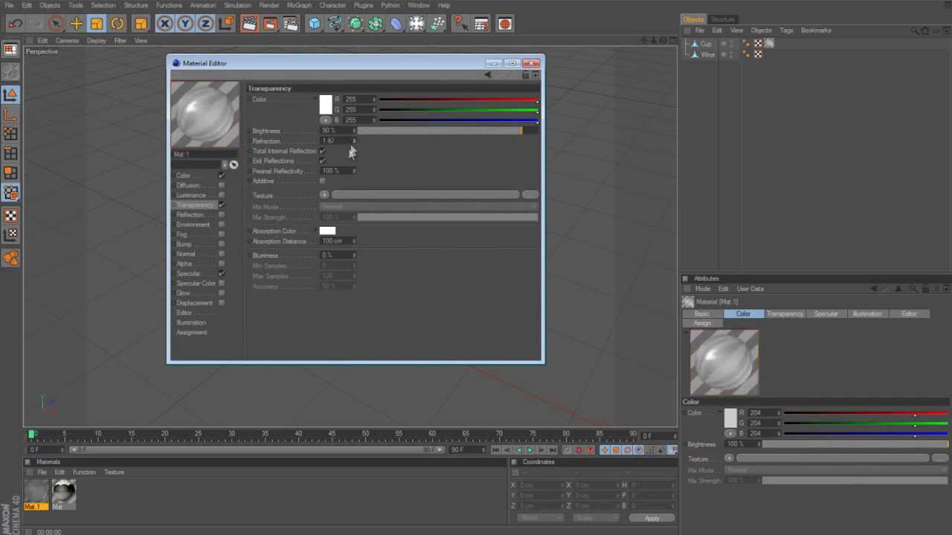
pyautogui.click(217, 195)
pyautogui.click(220, 196)
pyautogui.click(221, 196)
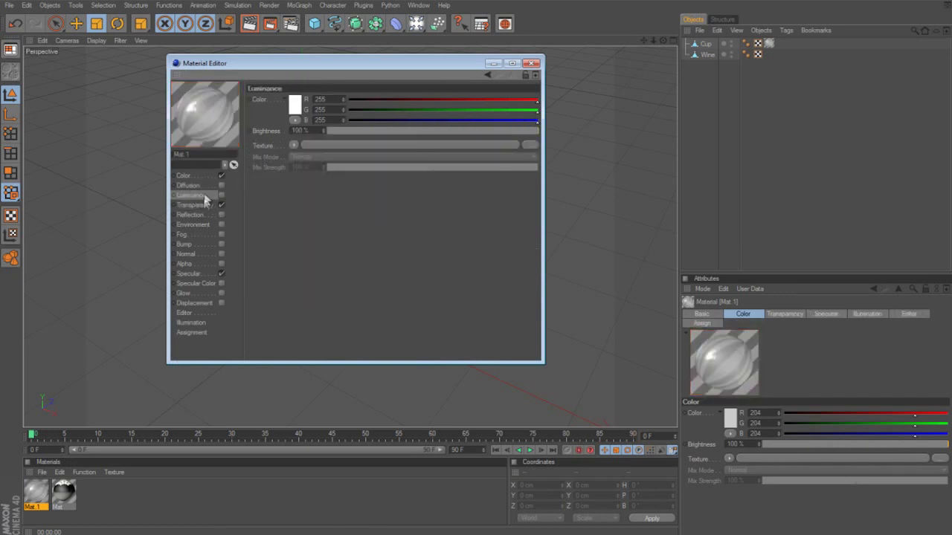
pyautogui.click(204, 214)
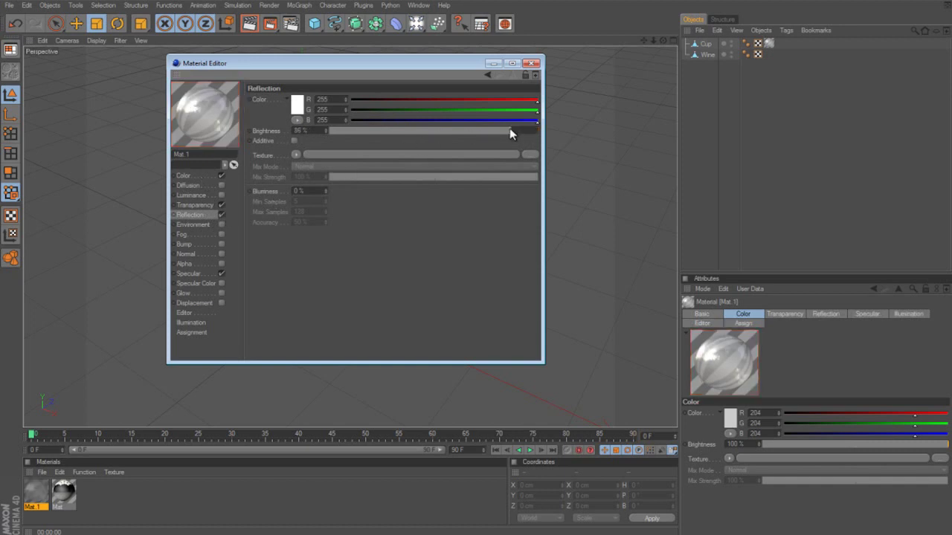
pyautogui.moveTo(375, 135); pyautogui.dragTo(356, 130)
pyautogui.click(296, 154)
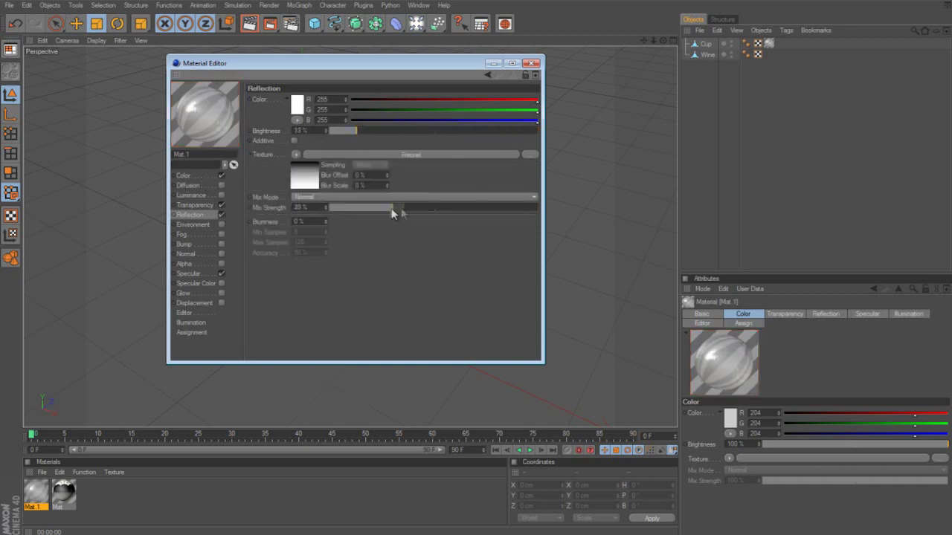
pyautogui.click(530, 63)
pyautogui.click(250, 25)
pyautogui.click(251, 63)
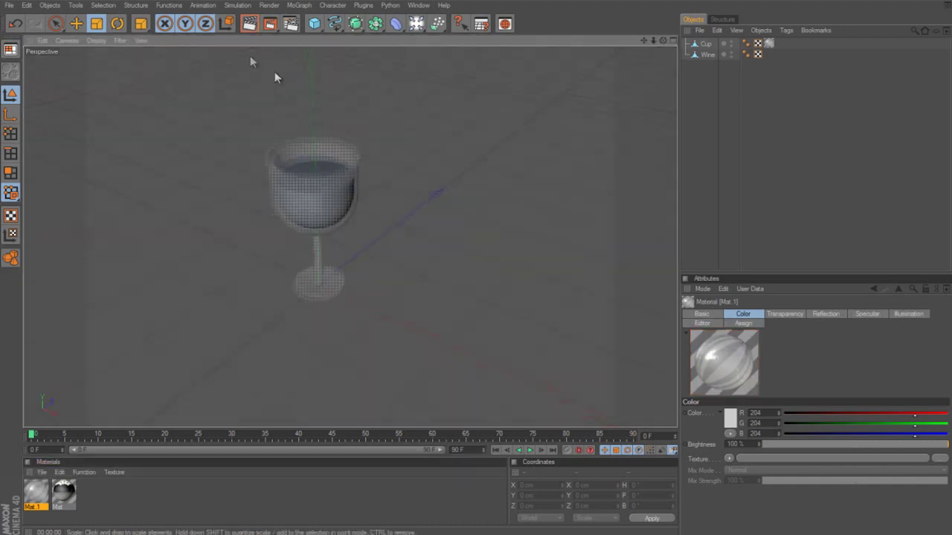
# Step: Create the new material Mat.2 for the wine and set its base color to dark red (RGB 101, 0, 0)
pyautogui.click(706, 55)
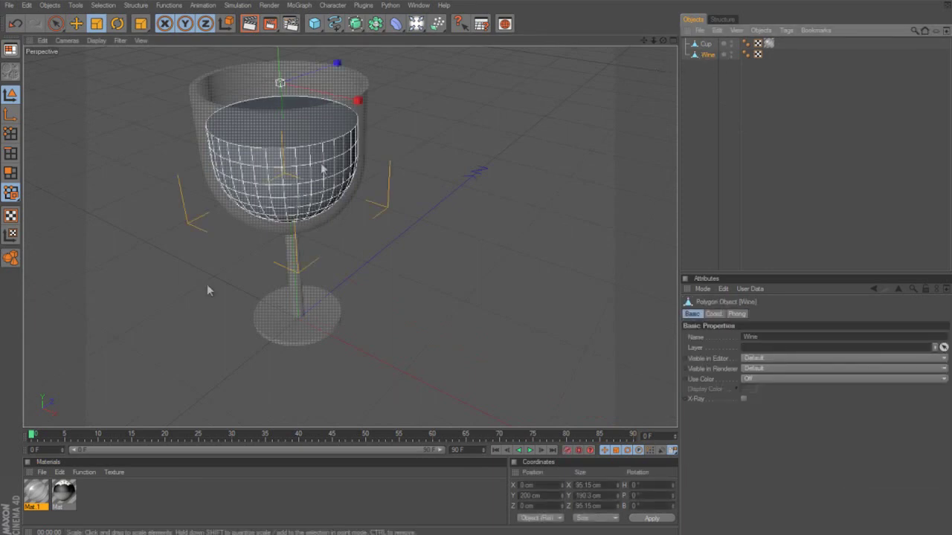
pyautogui.doubleClick(86, 491)
pyautogui.doubleClick(40, 490)
pyautogui.click(198, 177)
pyautogui.click(294, 103)
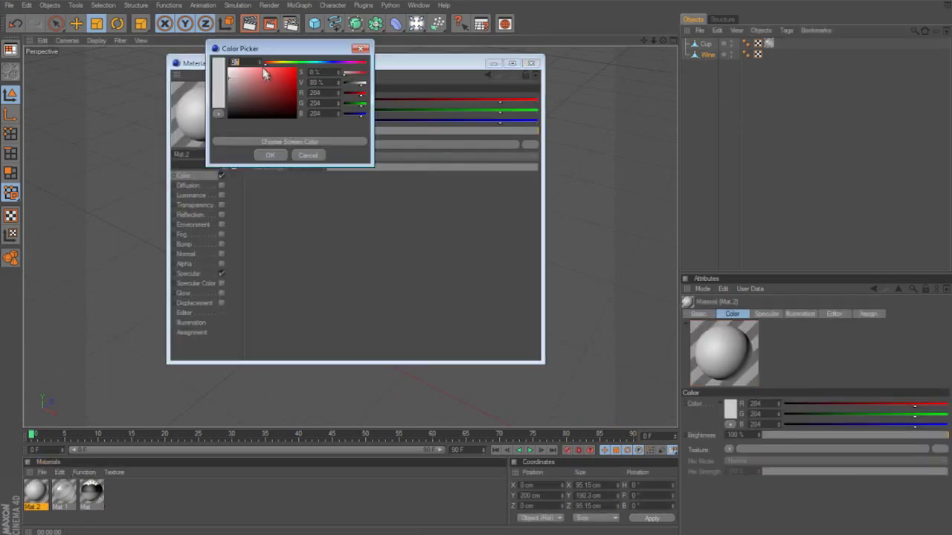
pyautogui.click(270, 154)
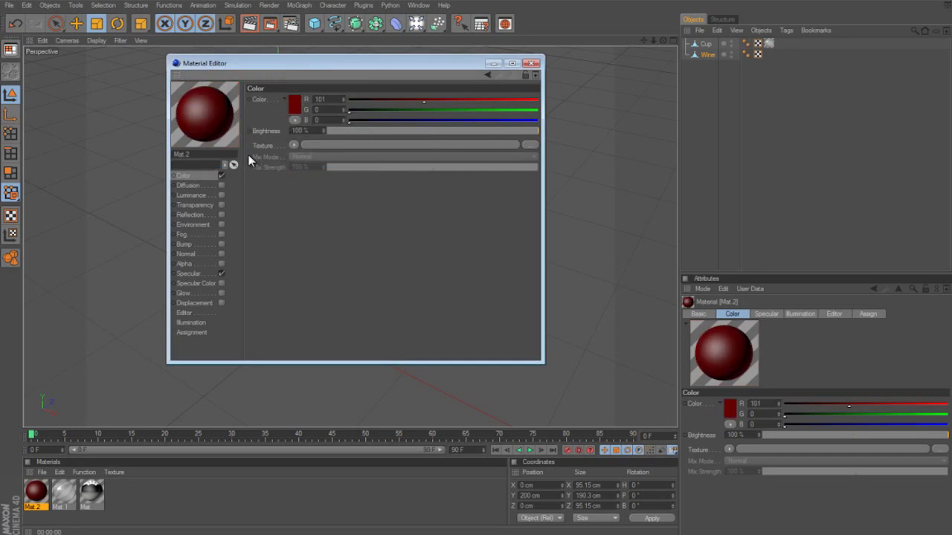
# Step: Enable Transparency at reduced brightness on Mat.2, plus Reflection with 6% brightness and a Fresnel texture
pyautogui.click(221, 205)
pyautogui.moveTo(505, 131); pyautogui.dragTo(400, 131)
pyautogui.click(220, 215)
pyautogui.click(341, 132)
pyautogui.click(296, 154)
pyautogui.click(320, 269)
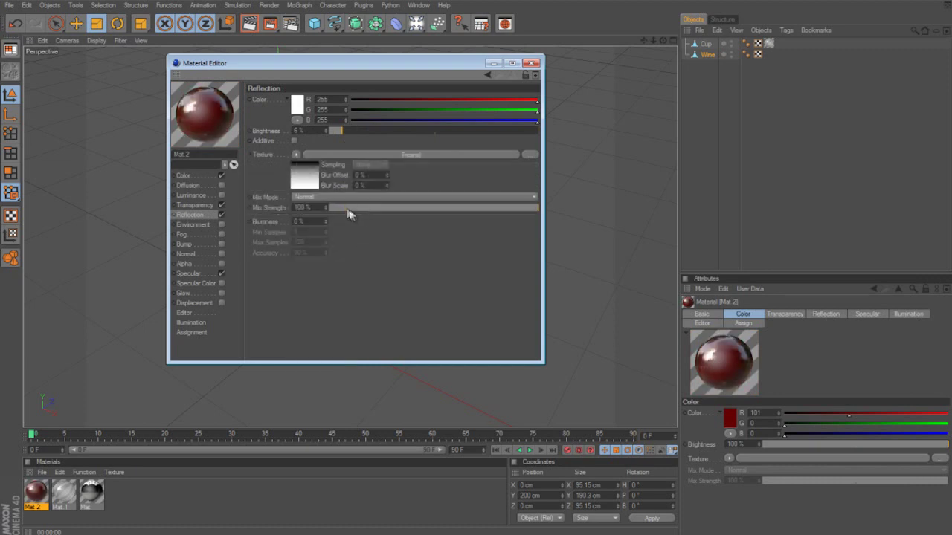
pyautogui.click(204, 206)
pyautogui.moveTo(460, 131); pyautogui.dragTo(427, 132)
pyautogui.click(530, 65)
# Step: Apply the red material Mat.2 to the Wine object and render the view to check it
pyautogui.moveTo(684, 71); pyautogui.dragTo(707, 55)
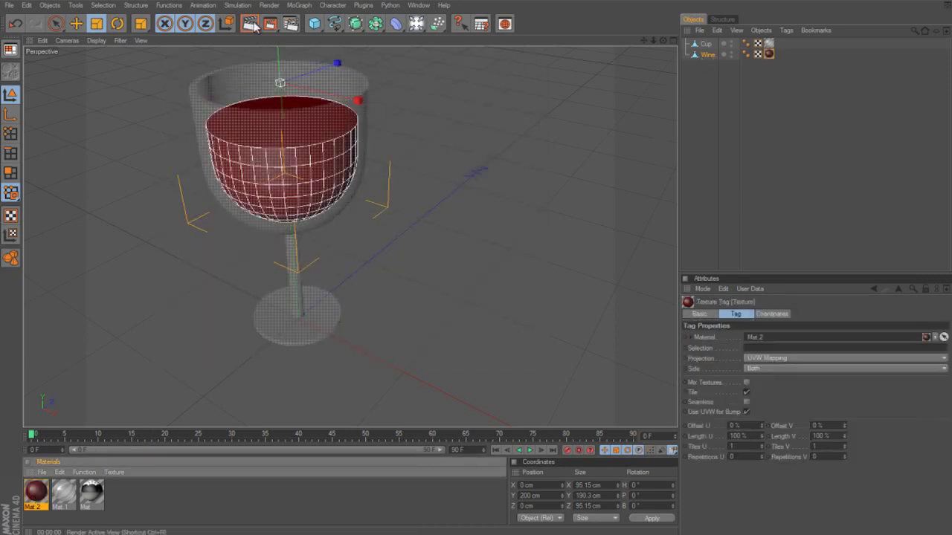
pyautogui.click(249, 24)
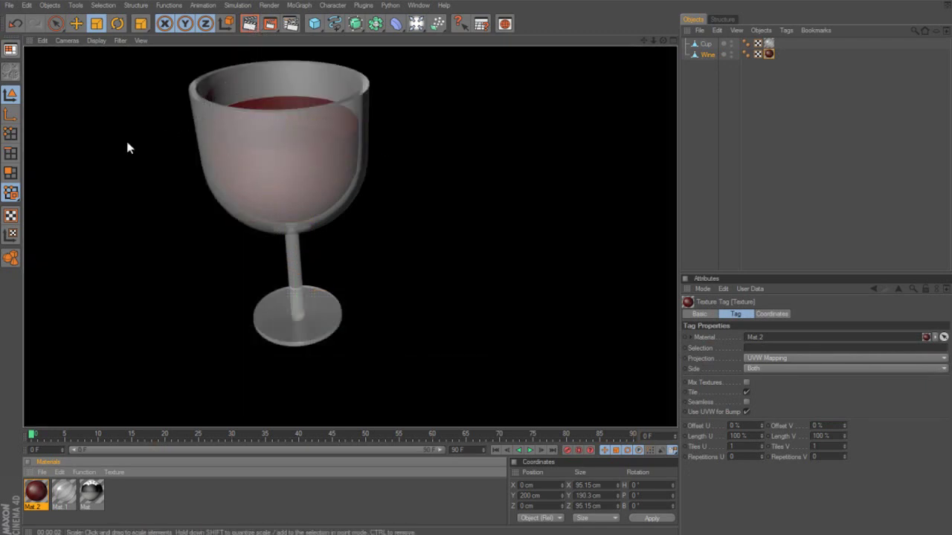
pyautogui.scroll(-5, 127, 139)
pyautogui.keyDown('alt'); pyautogui.moveTo(513, 164); pyautogui.dragTo(544, 129); pyautogui.keyUp('alt')
pyautogui.click(545, 128)
pyautogui.scroll(-2, 545, 129)
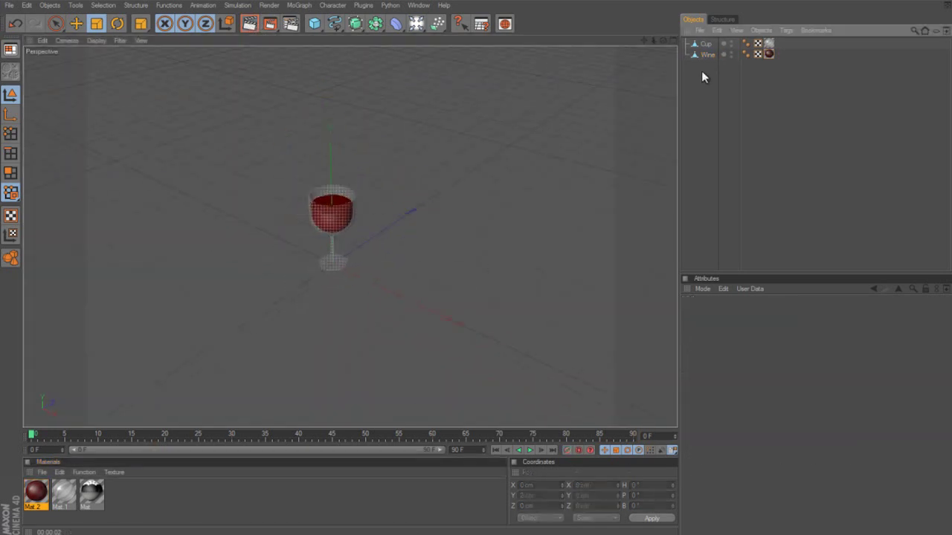
# Step: Add a Sky object, render the view, and apply the environment material Mat to the Sky
pyautogui.click(415, 25)
pyautogui.click(450, 132)
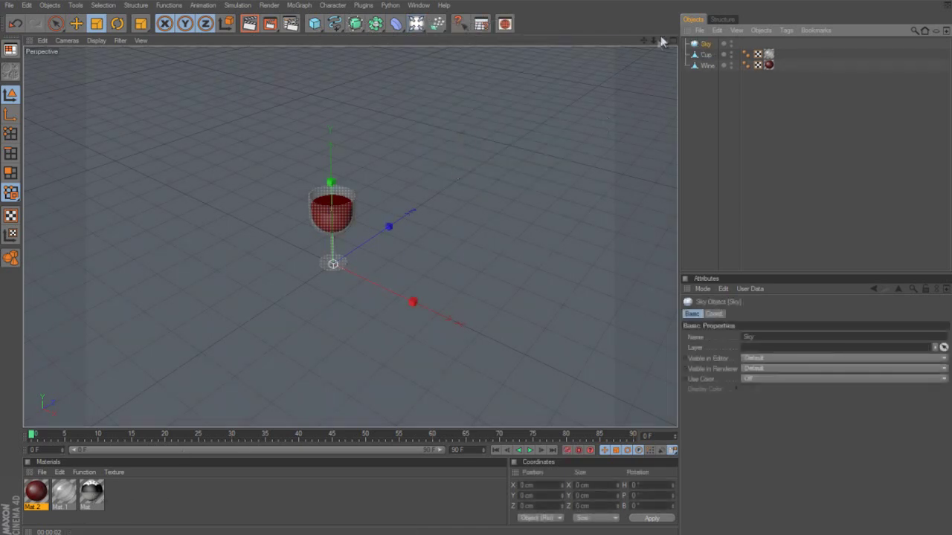
pyautogui.keyDown('alt'); pyautogui.moveTo(455, 327); pyautogui.dragTo(476, 263); pyautogui.keyUp('alt')
pyautogui.click(249, 24)
pyautogui.moveTo(92, 495); pyautogui.dragTo(707, 44)
# Step: Add a Compositing tag to the Sky, disable Seen by Camera, and render the view
pyautogui.rightClick(702, 44)
pyautogui.moveTo(746, 51)
pyautogui.click(870, 102)
pyautogui.click(743, 361)
pyautogui.click(250, 25)
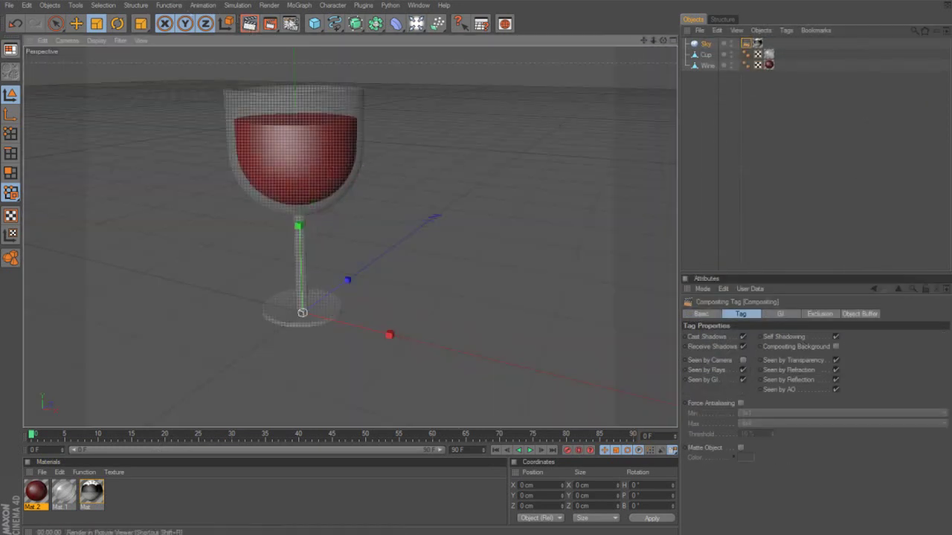
pyautogui.click(250, 24)
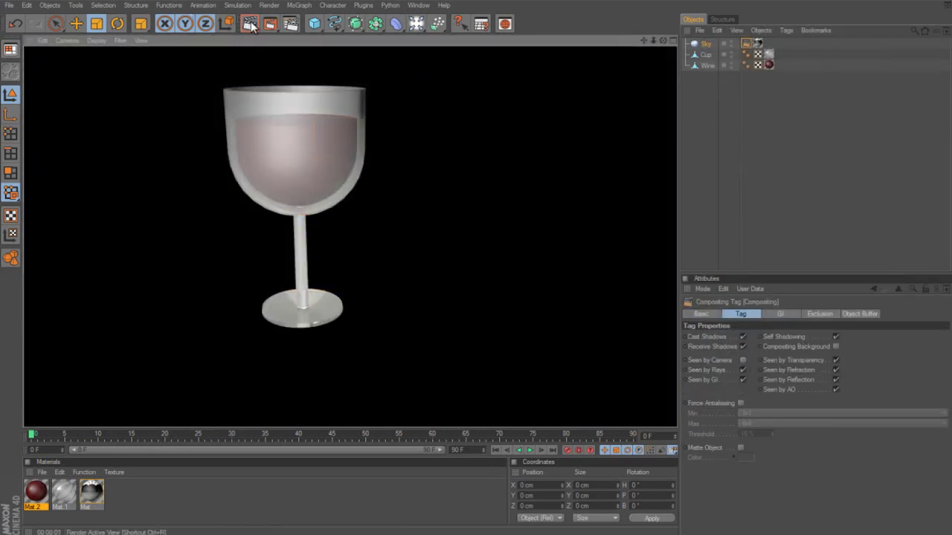
# Step: Merge the Cup and Wine objects into a single polygon object
pyautogui.moveTo(653, 42); pyautogui.dragTo(558, 104)
pyautogui.moveTo(702, 94); pyautogui.dragTo(708, 57)
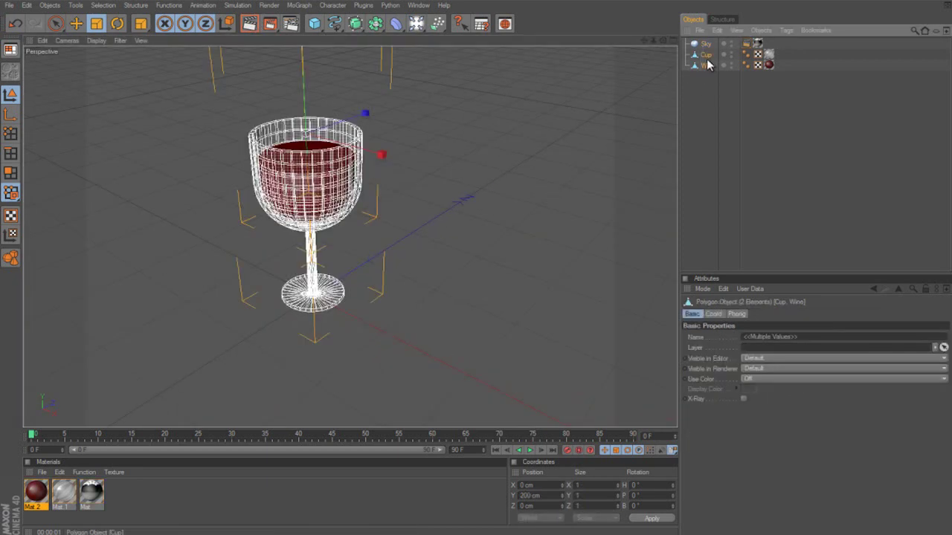
pyautogui.rightClick(709, 64)
pyautogui.click(747, 291)
pyautogui.doubleClick(712, 57)
pyautogui.press('Escape')
# Step: Duplicate the merged glass, move one copy beside the other, and render the view
pyautogui.keyDown('ctrl'); pyautogui.moveTo(710, 55); pyautogui.dragTo(711, 86); pyautogui.keyUp('ctrl')
pyautogui.click(76, 24)
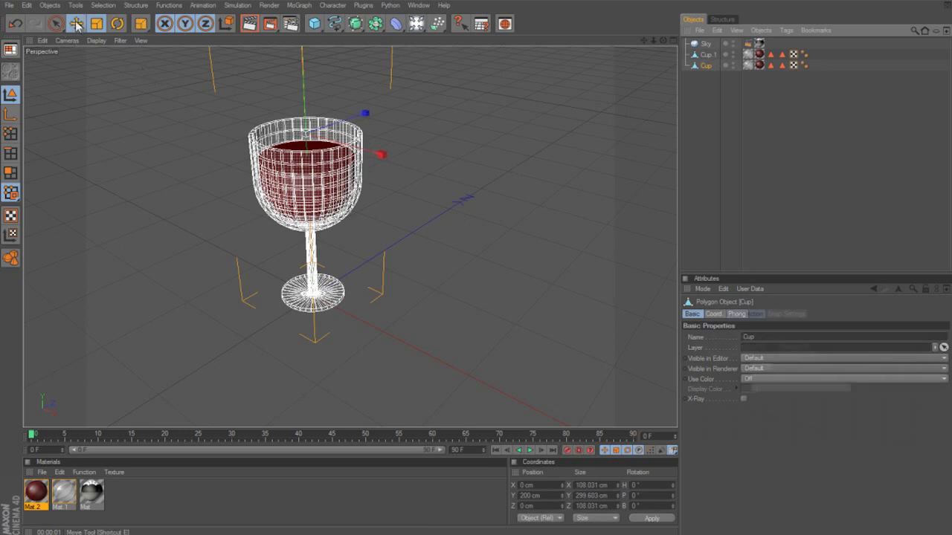
pyautogui.moveTo(383, 155); pyautogui.dragTo(478, 264)
pyautogui.moveTo(442, 136); pyautogui.dragTo(528, 121)
pyautogui.click(525, 112)
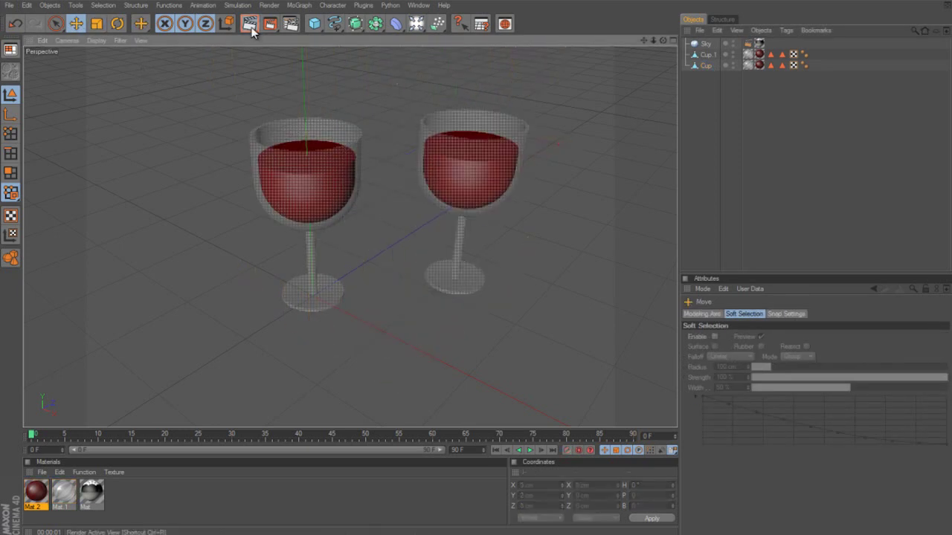
pyautogui.click(249, 30)
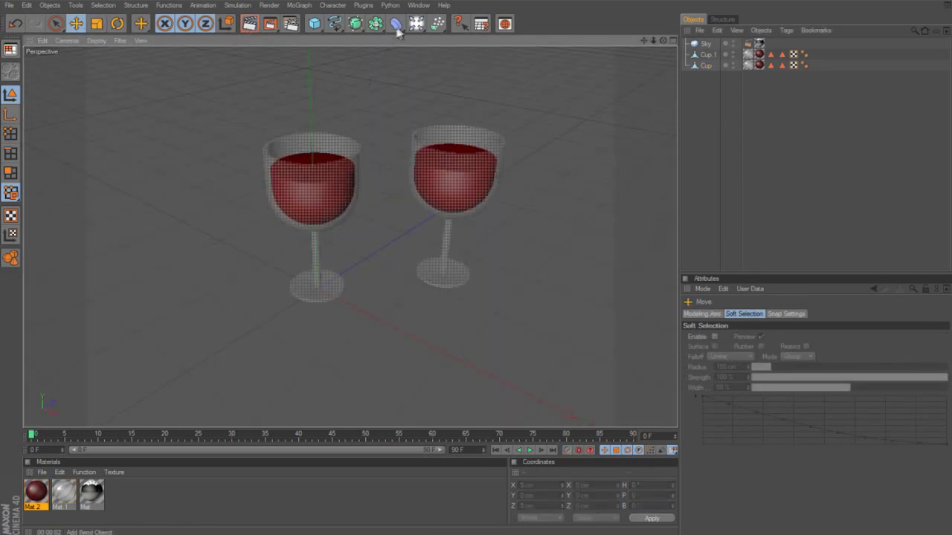
# Step: Add a Floor object beneath the two glasses and render the view
pyautogui.click(418, 25)
pyautogui.moveTo(531, 111); pyautogui.dragTo(532, 111)
pyautogui.click(253, 24)
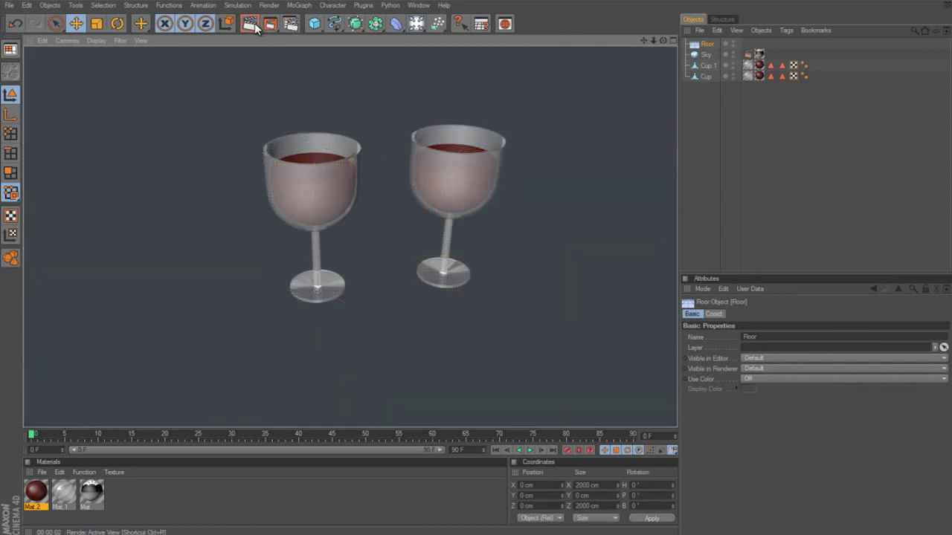
pyautogui.scroll(-3, 231, 139)
# Step: Create another new material for the floor and open it for editing
pyautogui.doubleClick(124, 487)
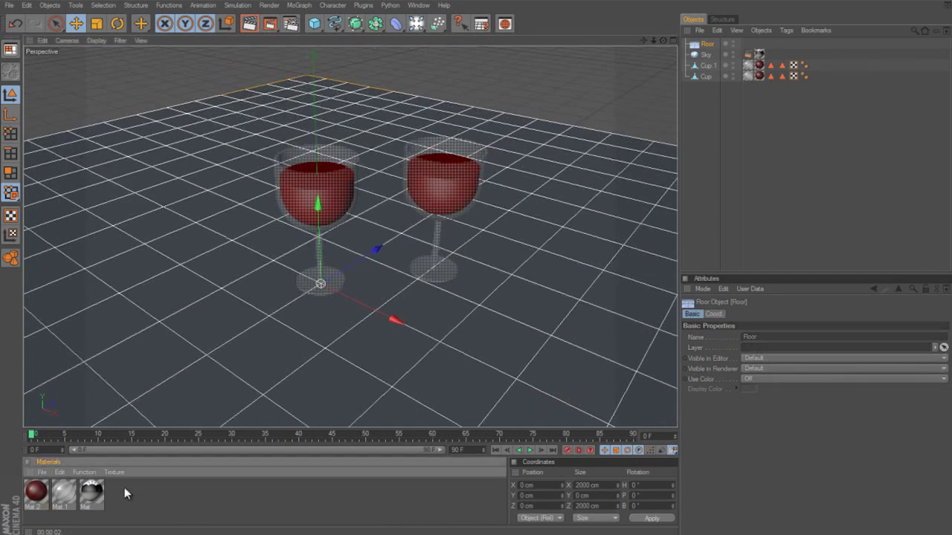
pyautogui.doubleClick(45, 490)
pyautogui.click(221, 196)
pyautogui.click(325, 105)
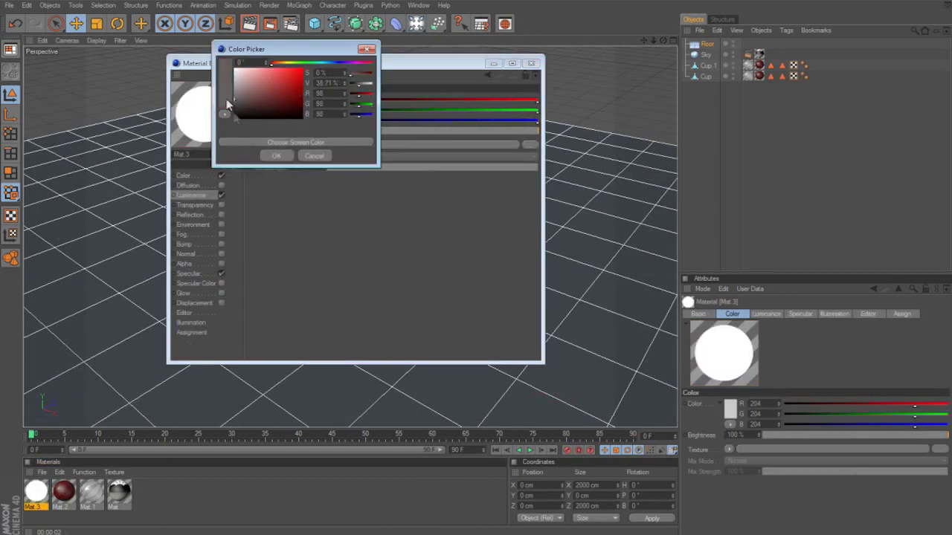
pyautogui.click(276, 156)
pyautogui.click(221, 195)
# Step: Set Mat.3's base color to dark gray (RGB 57, 57, 57)
pyautogui.click(184, 176)
pyautogui.click(293, 106)
pyautogui.click(234, 108)
pyautogui.click(275, 156)
pyautogui.click(531, 63)
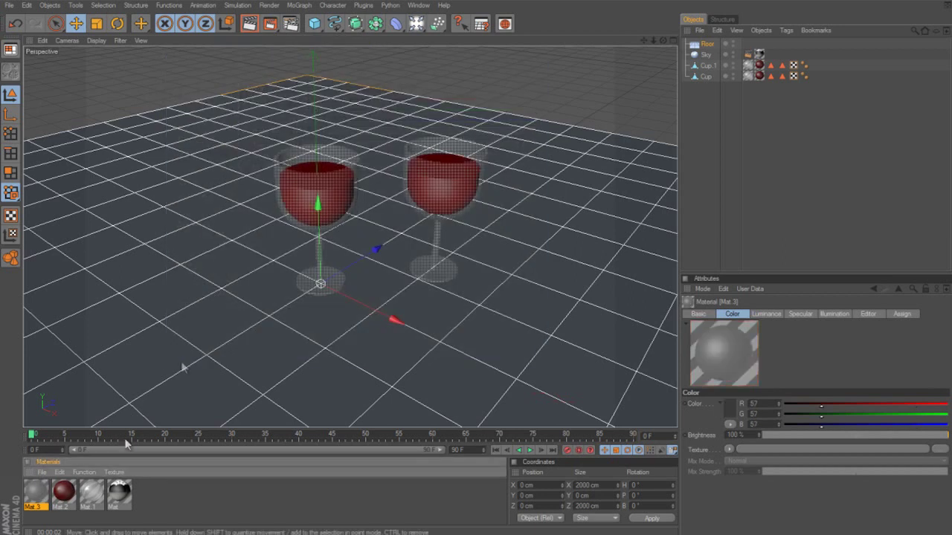
# Step: Apply the dark gray material Mat.3 to the Floor and render the view
pyautogui.moveTo(36, 492); pyautogui.dragTo(706, 45)
pyautogui.click(249, 24)
pyautogui.scroll(-1, 177, 212)
pyautogui.scroll(1, 177, 212)
# Step: Add an omni light, place it in front of the glasses at about X 196, Y 229, Z -176 cm, and render the view
pyautogui.click(417, 24)
pyautogui.click(439, 35)
pyautogui.moveTo(319, 240); pyautogui.dragTo(316, 117)
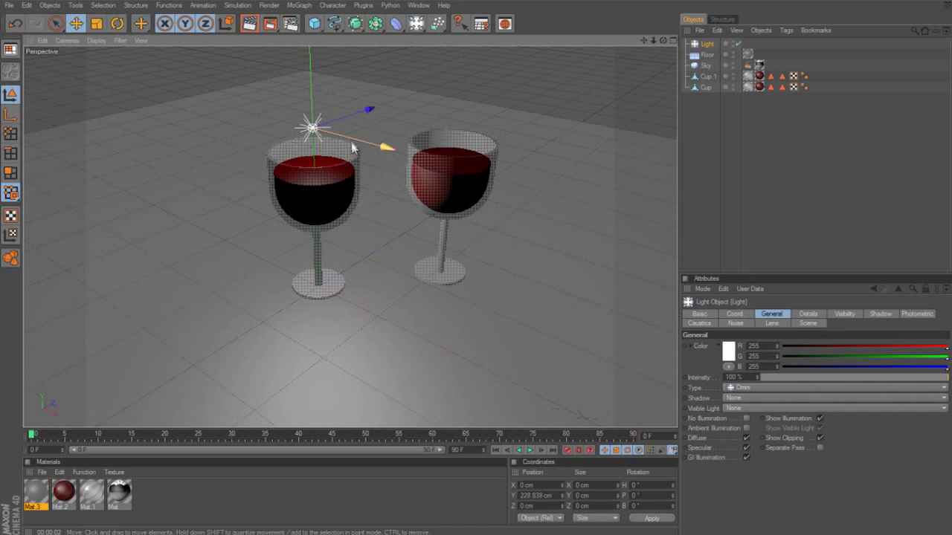
pyautogui.moveTo(385, 148); pyautogui.dragTo(455, 166)
pyautogui.moveTo(425, 126); pyautogui.dragTo(311, 174)
pyautogui.moveTo(321, 233); pyautogui.dragTo(418, 272)
pyautogui.click(252, 25)
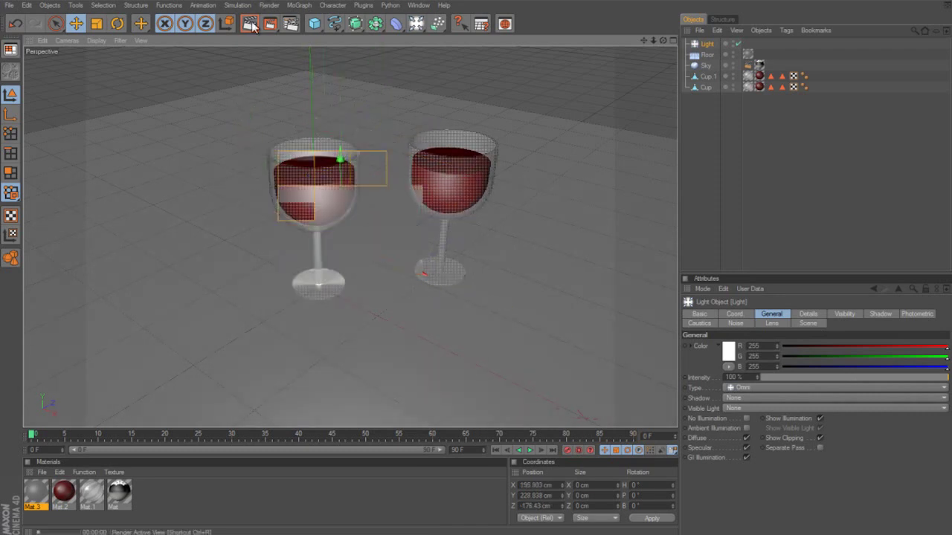
# Step: Set the light's shadow type to Shadow Maps (Soft) and render the view
pyautogui.doubleClick(707, 45)
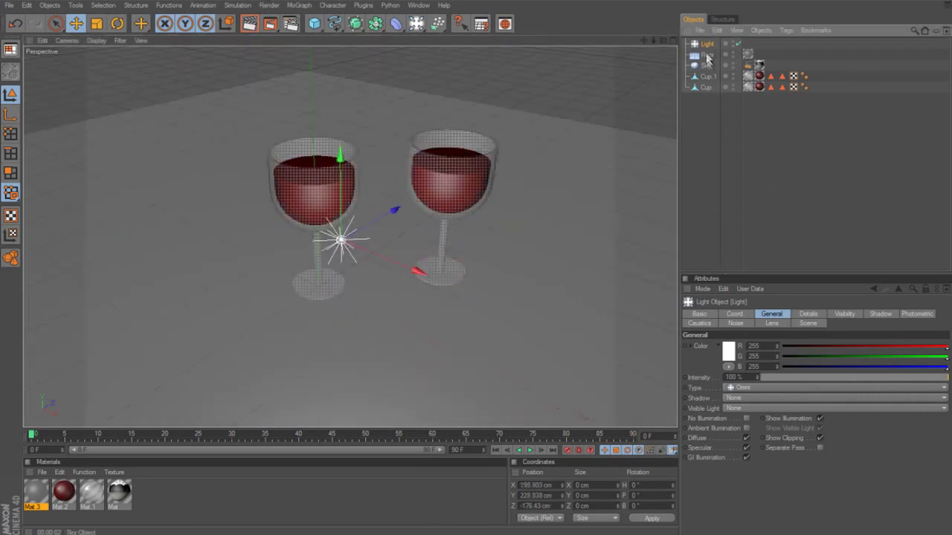
pyautogui.click(744, 399)
pyautogui.click(751, 418)
pyautogui.click(251, 24)
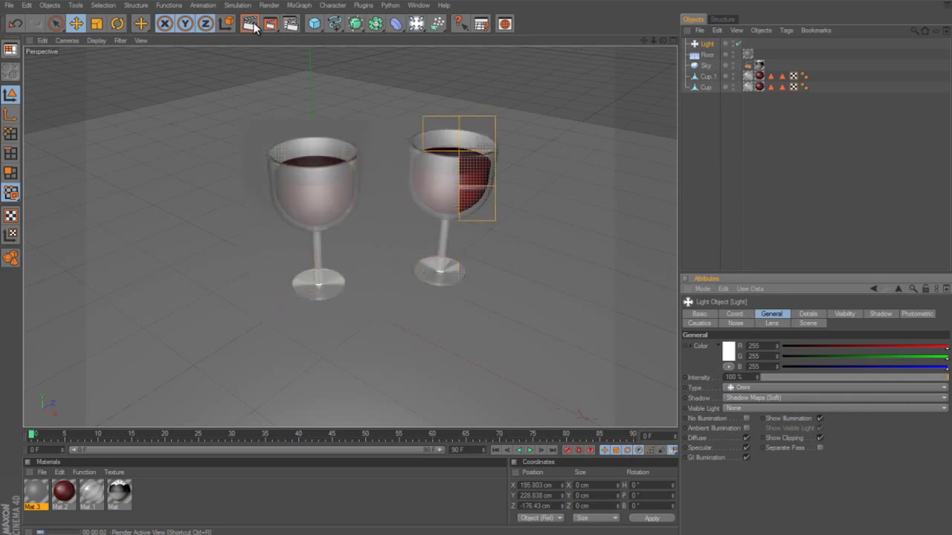
pyautogui.click(491, 223)
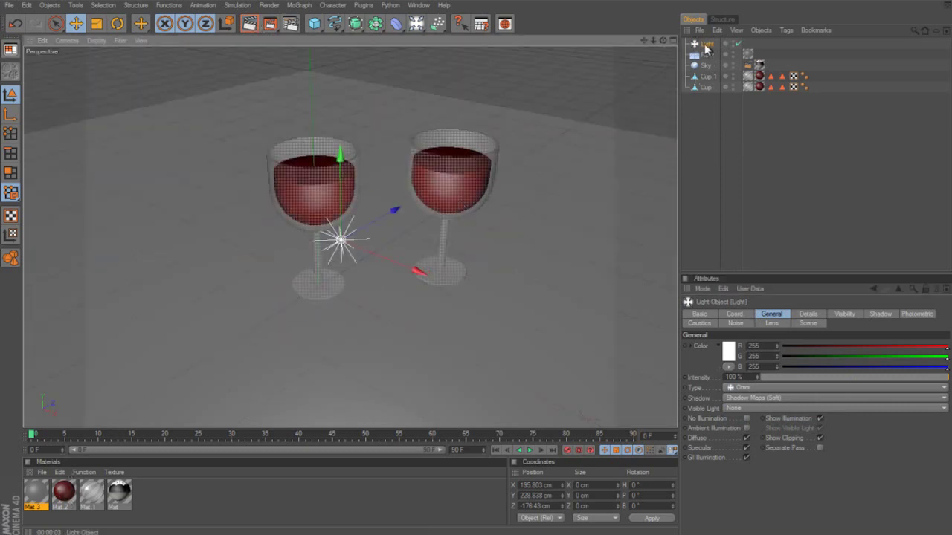
# Step: Check the color settings of the floor material Mat.3 and render the view
pyautogui.doubleClick(43, 490)
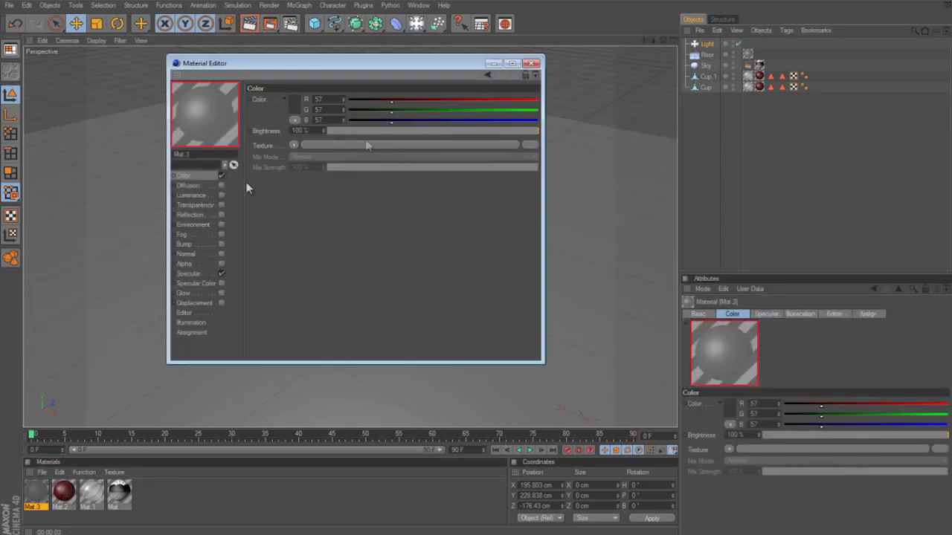
pyautogui.click(531, 63)
pyautogui.click(249, 28)
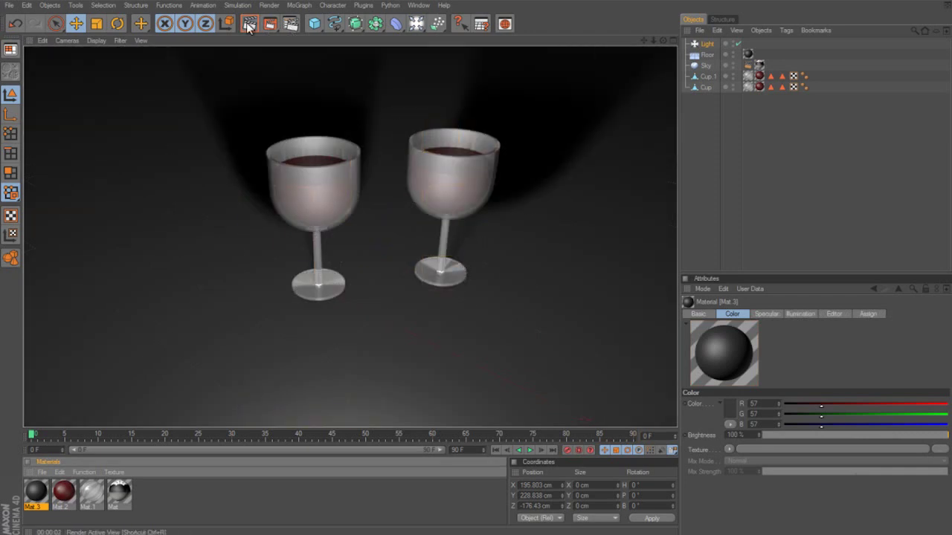
# Step: Reposition the light to about X 248, Y 200, Z -185 cm and render the view
pyautogui.scroll(-1, 199, 163)
pyautogui.scroll(3, 200, 163)
pyautogui.moveTo(417, 271); pyautogui.dragTo(477, 268)
pyautogui.moveTo(411, 187); pyautogui.dragTo(414, 252)
pyautogui.click(249, 25)
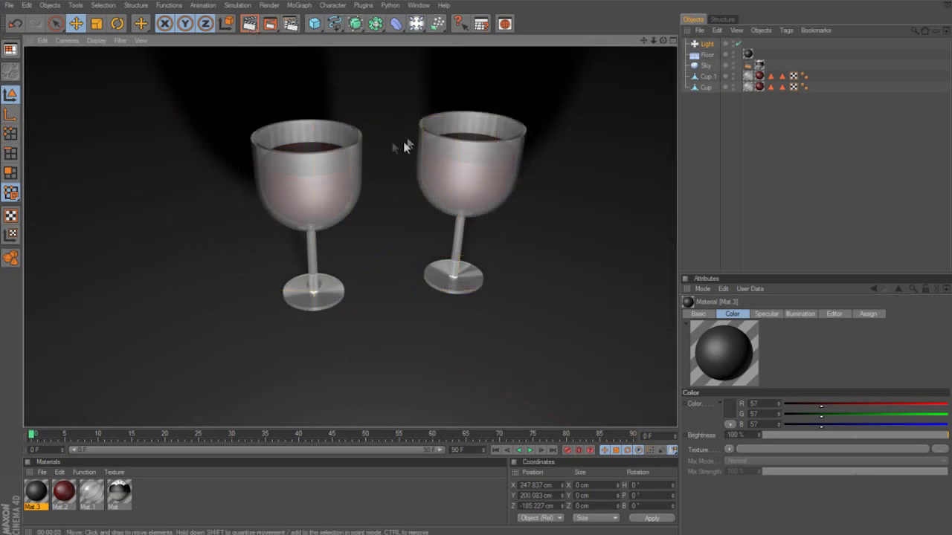
# Step: Reduce the light's intensity to 40% and render the view
pyautogui.scroll(-1, 408, 143)
pyautogui.click(707, 44)
pyautogui.moveTo(803, 378); pyautogui.dragTo(836, 378)
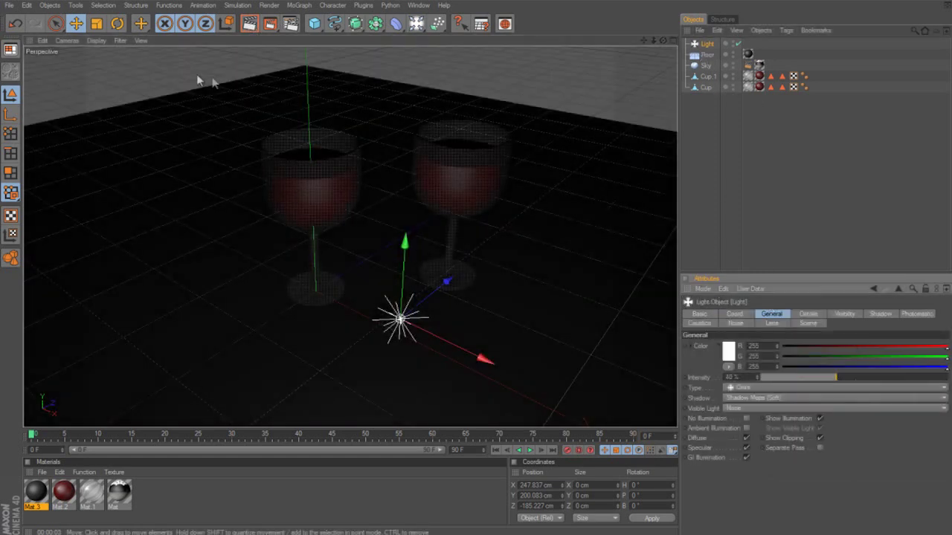
pyautogui.click(250, 24)
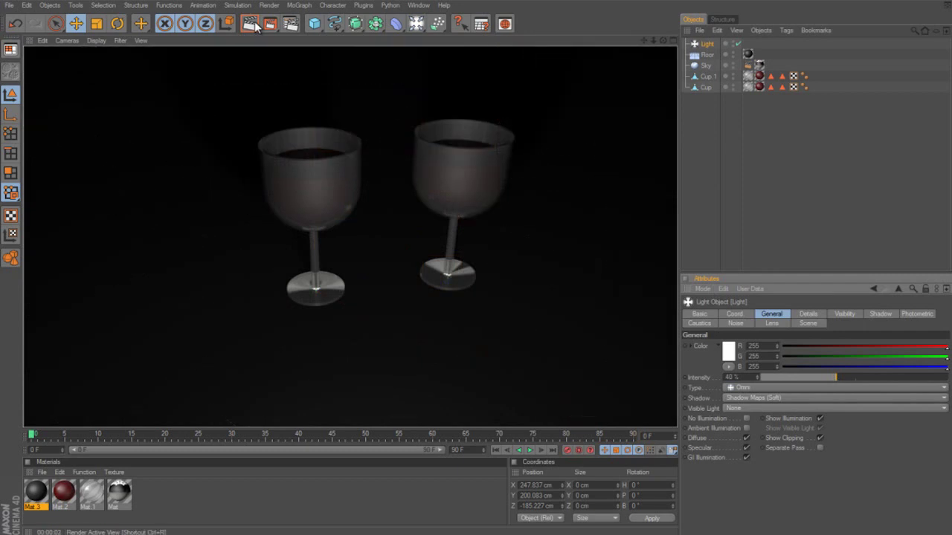
# Step: Add a MoText object to the scene and set its text to "Wine"
pyautogui.scroll(2, 389, 110)
pyautogui.click(311, 6)
pyautogui.moveTo(326, 18)
pyautogui.click(309, 124)
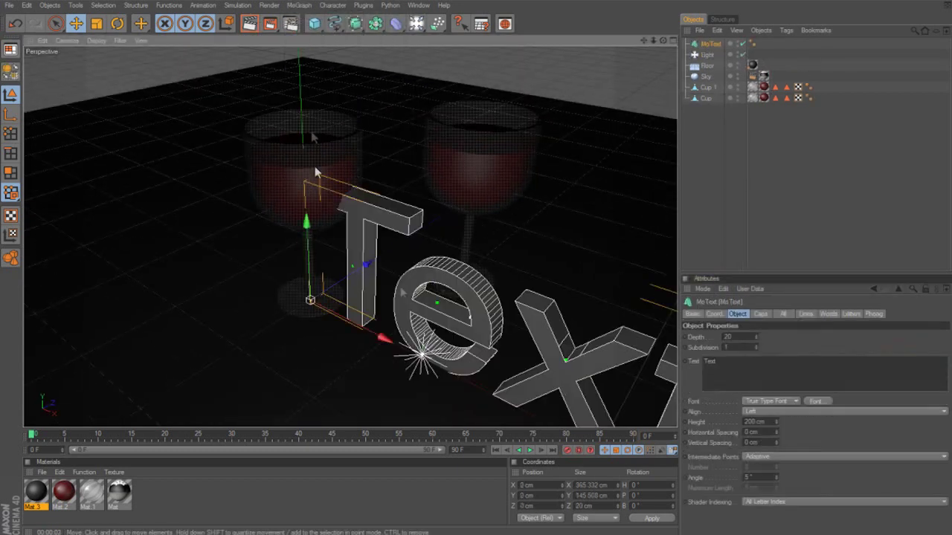
pyautogui.moveTo(732, 368); pyautogui.dragTo(637, 355)
# Step: Change the MoText font to Bebas
pyautogui.click(816, 401)
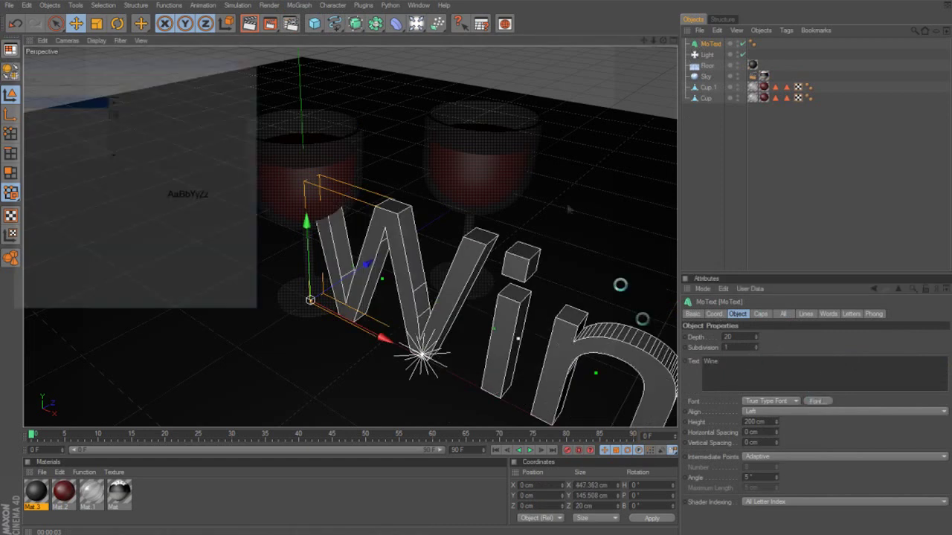
pyautogui.scroll(-5, 54, 131)
pyautogui.scroll(3, 50, 128)
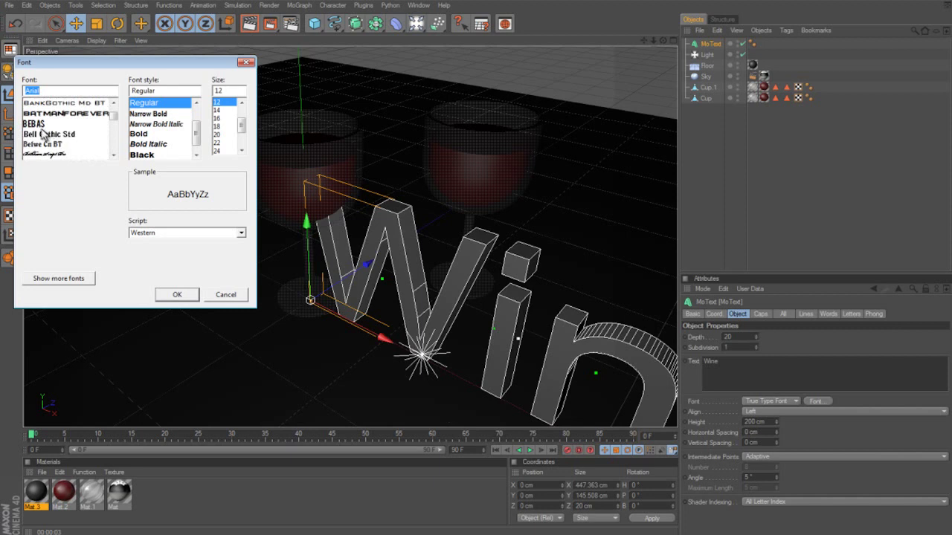
pyautogui.click(42, 128)
pyautogui.click(177, 296)
# Step: Rotate the text to a heading of about 41°, move it behind the glasses, and render the view
pyautogui.scroll(-4, 372, 316)
pyautogui.press('r')
pyautogui.moveTo(358, 303); pyautogui.dragTo(427, 290)
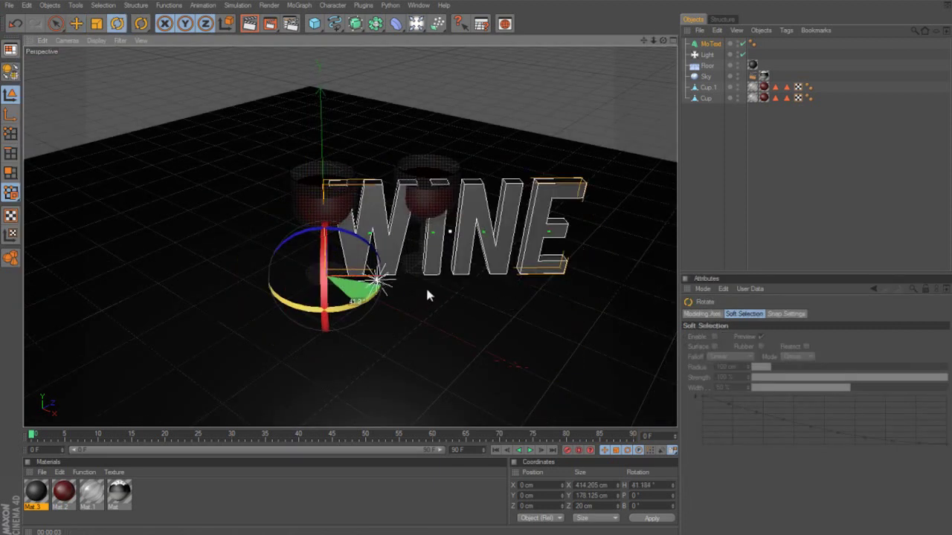
pyautogui.click(76, 24)
pyautogui.moveTo(326, 237); pyautogui.dragTo(476, 262)
pyautogui.click(587, 141)
pyautogui.scroll(4, 587, 141)
pyautogui.click(253, 24)
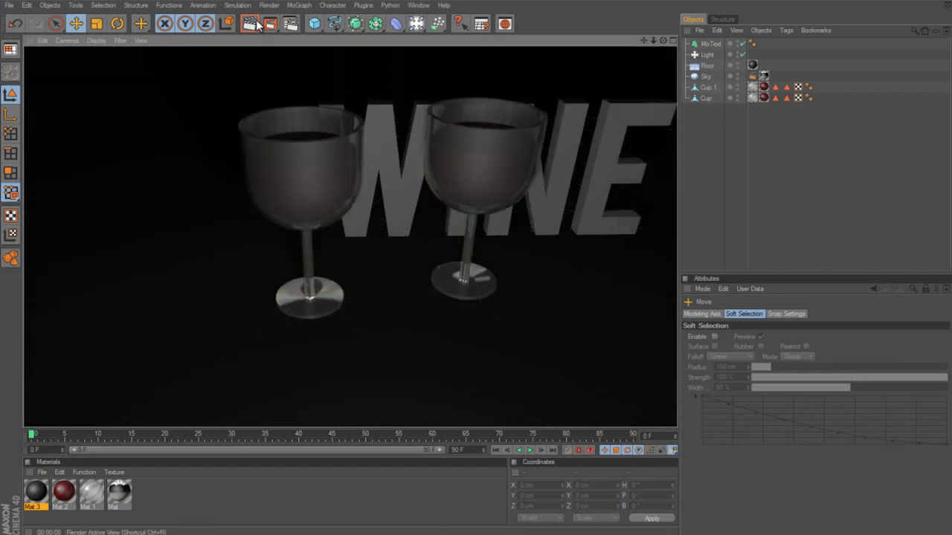
# Step: Try laying the WINE text flat on the floor by setting its pitch to 90° and to -90°
pyautogui.click(729, 163)
pyautogui.click(384, 162)
pyautogui.press('r')
pyautogui.moveTo(314, 218); pyautogui.dragTo(316, 235)
pyautogui.moveTo(657, 496); pyautogui.dragTo(517, 490)
pyautogui.write('90')
pyautogui.press('Return')
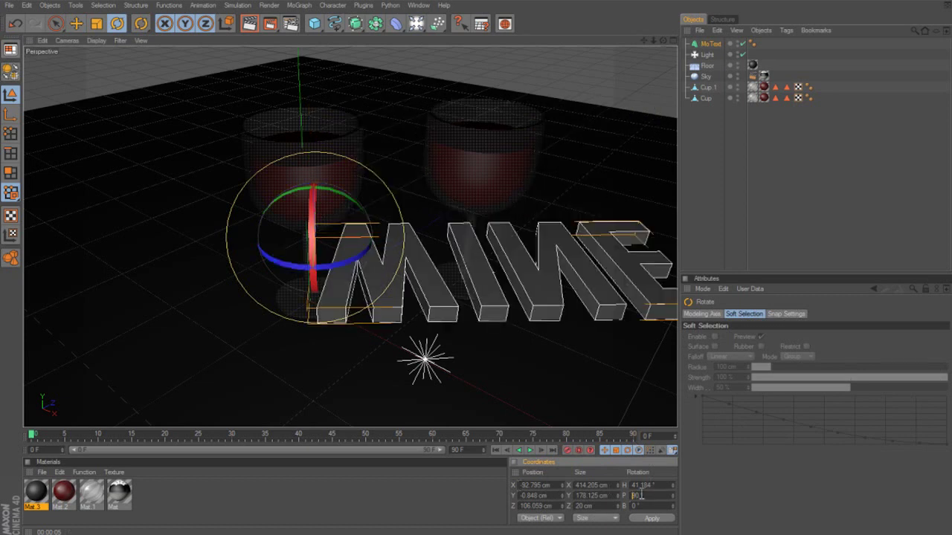
pyautogui.write('-')
pyautogui.press('Return')
# Step: Set the text height to 27 cm and move it in front of the glasses to about X 46, Y 4, Z -53 cm
pyautogui.click(77, 24)
pyautogui.moveTo(316, 263); pyautogui.dragTo(316, 259)
pyautogui.moveTo(318, 199); pyautogui.dragTo(306, 336)
pyautogui.click(714, 44)
pyautogui.moveTo(776, 422); pyautogui.dragTo(777, 446)
pyautogui.moveTo(304, 363); pyautogui.dragTo(305, 334)
# Step: Set the pitch rotation of the small WINE text to 0° to stand it upright
pyautogui.click(118, 24)
pyautogui.doubleClick(644, 496)
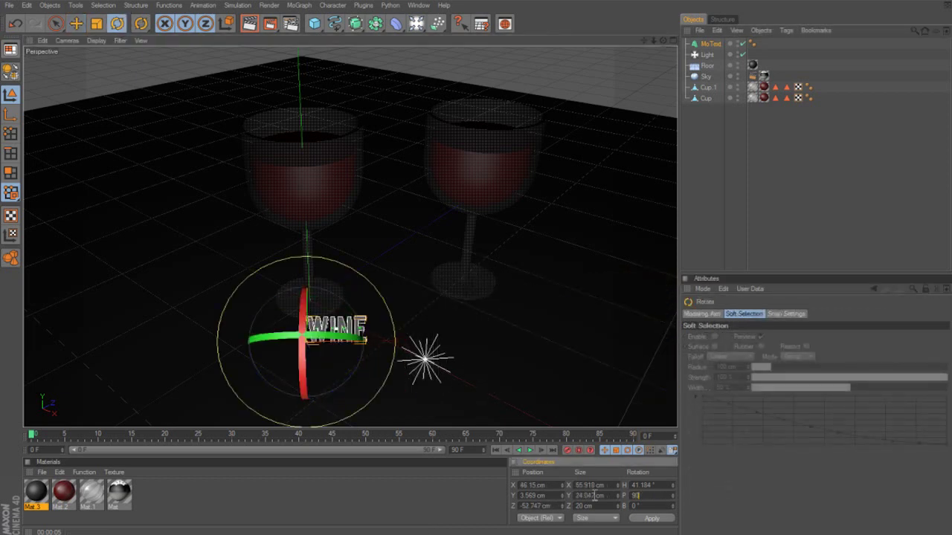
pyautogui.press('Return')
pyautogui.write('0')
pyautogui.press('Return')
# Step: Set the MoText depth to 2 cm and render the view
pyautogui.click(707, 66)
pyautogui.click(710, 45)
pyautogui.moveTo(757, 337); pyautogui.dragTo(755, 339)
pyautogui.click(249, 23)
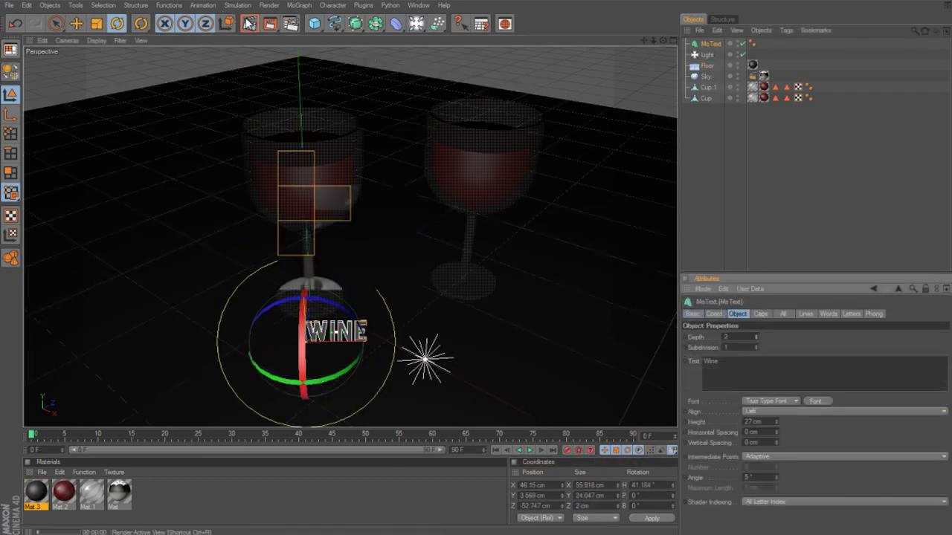